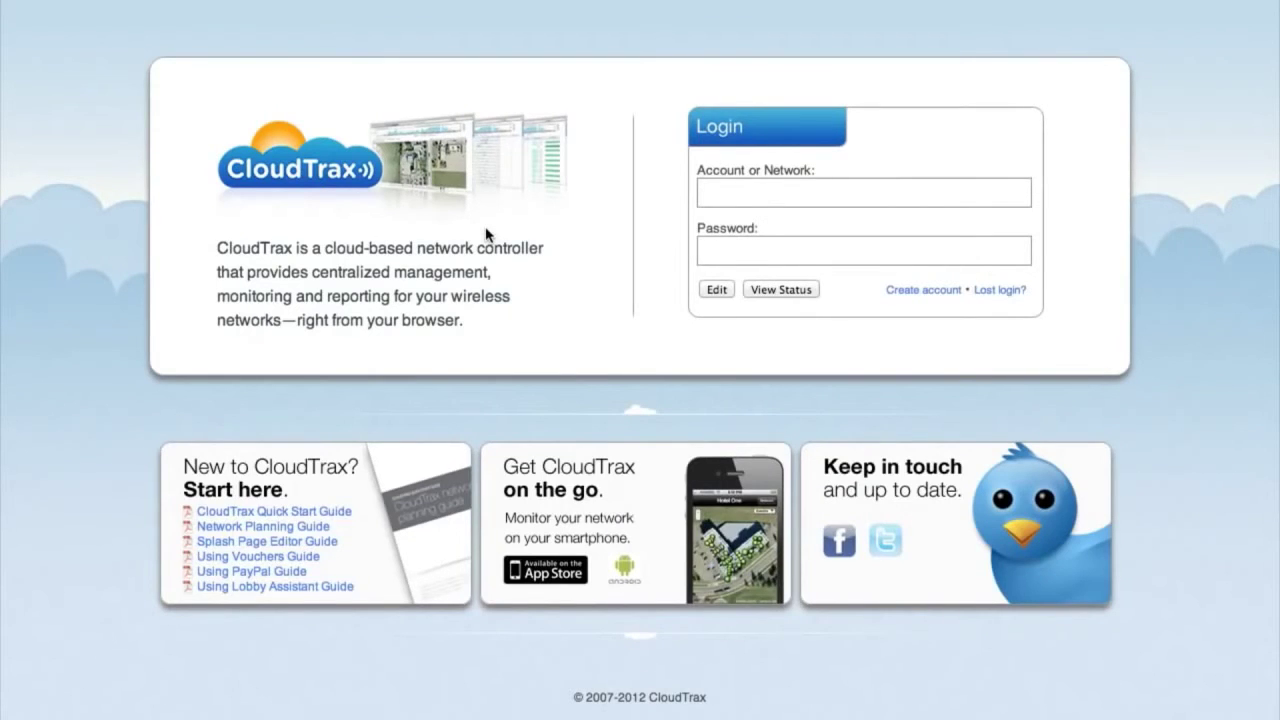
- Sign up for CloudTrax with master login AuraDental, a password, the admin's e-mail and first name
{"action": "left_click", "coordinate": [928, 291]}
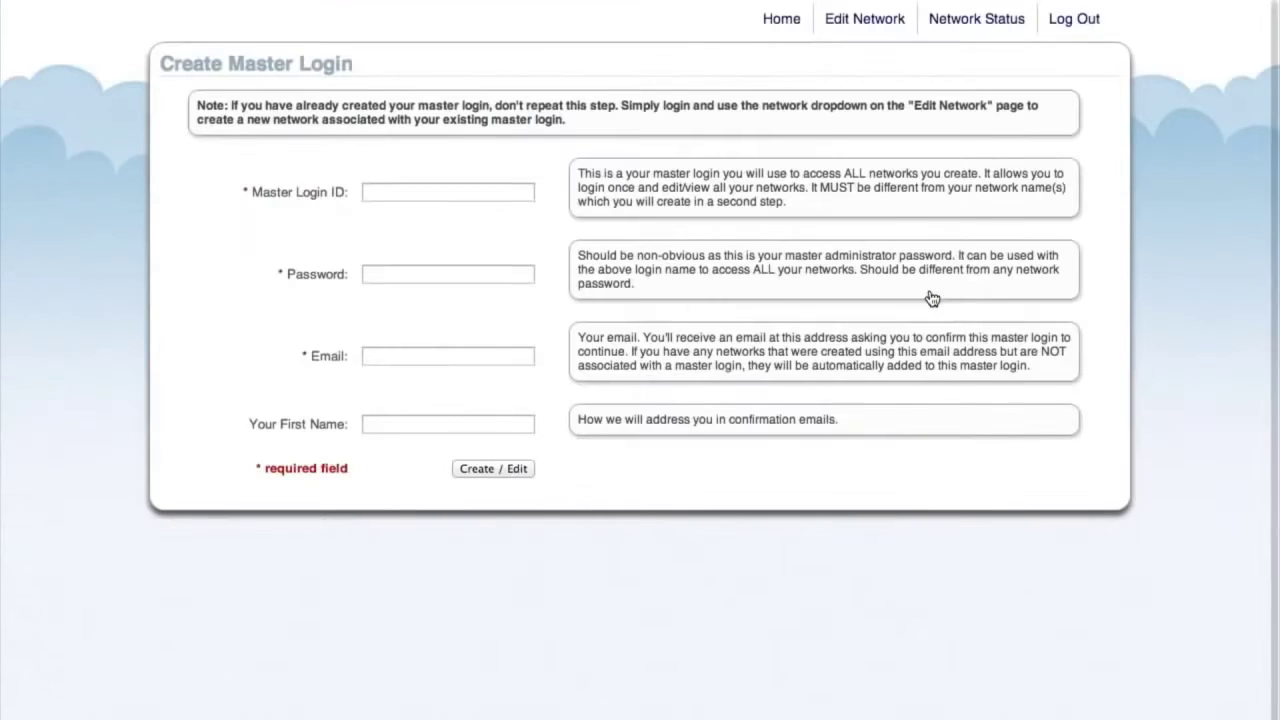
{"action": "left_click", "coordinate": [457, 186]}
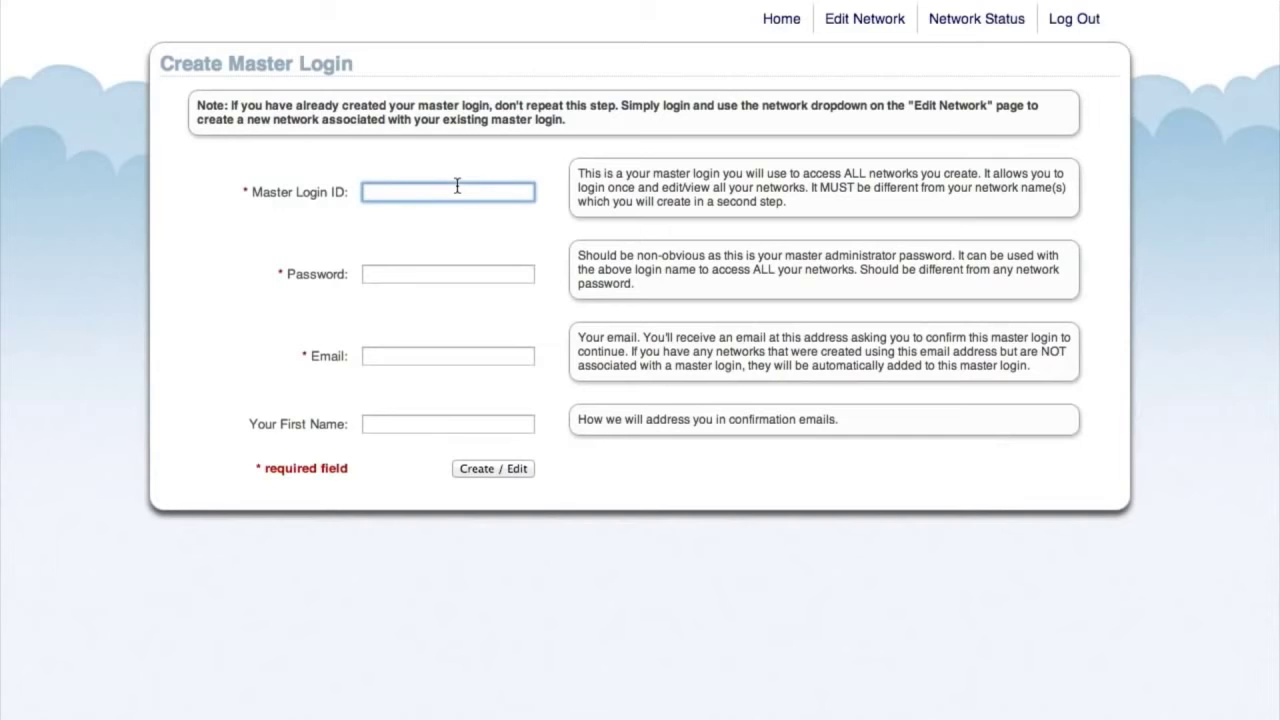
{"action": "type", "text": "AuraDental"}
{"action": "key", "text": "Tab"}
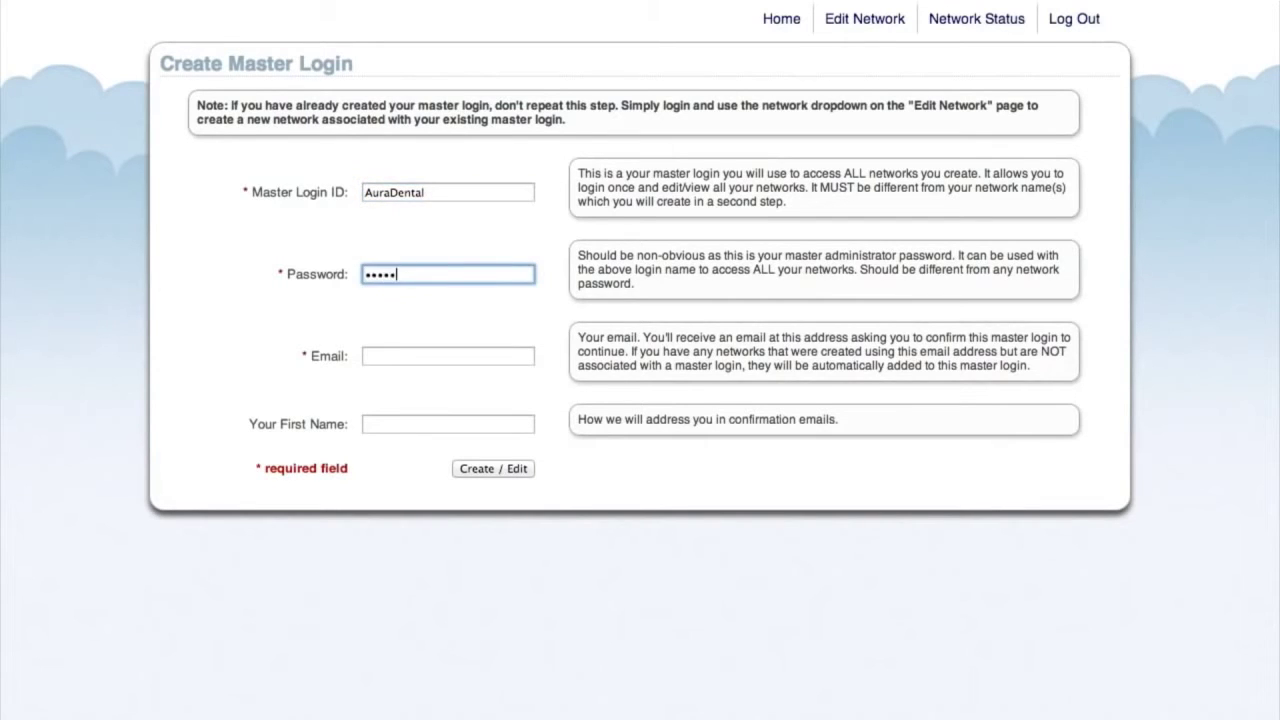
{"action": "type", "text": "•••"}
{"action": "key", "text": "Tab"}
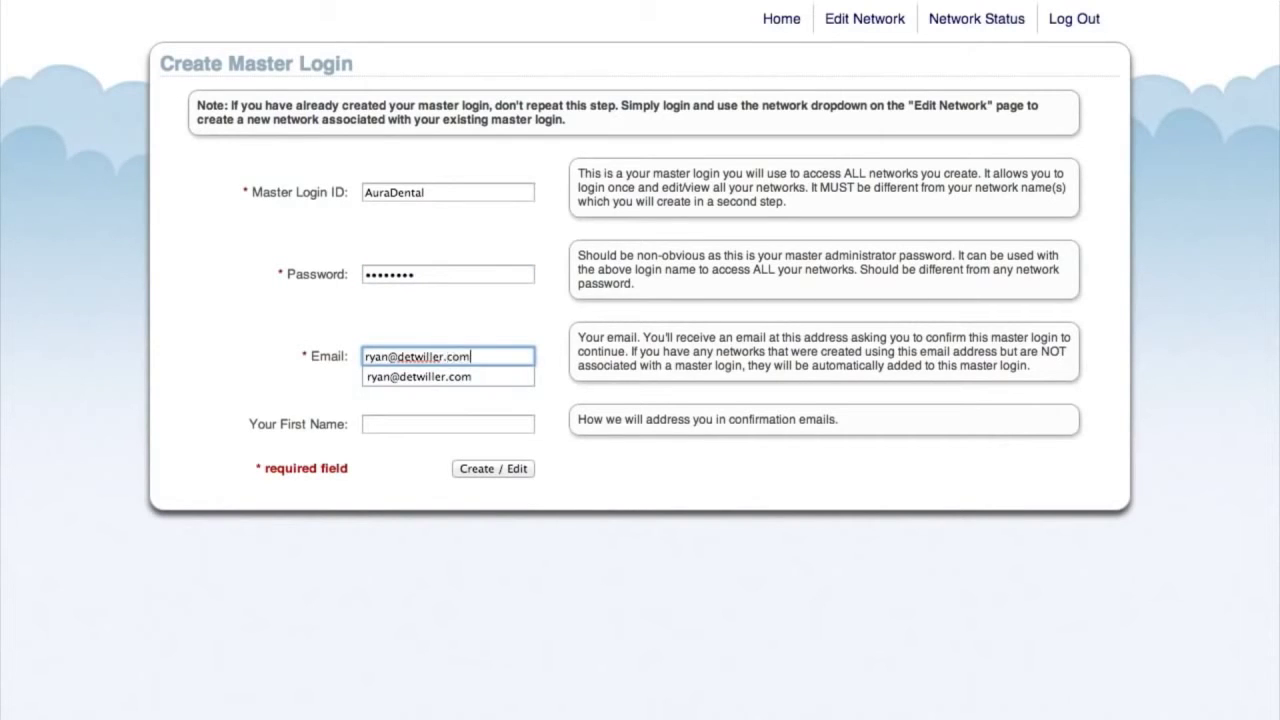
{"action": "key", "text": "Tab"}
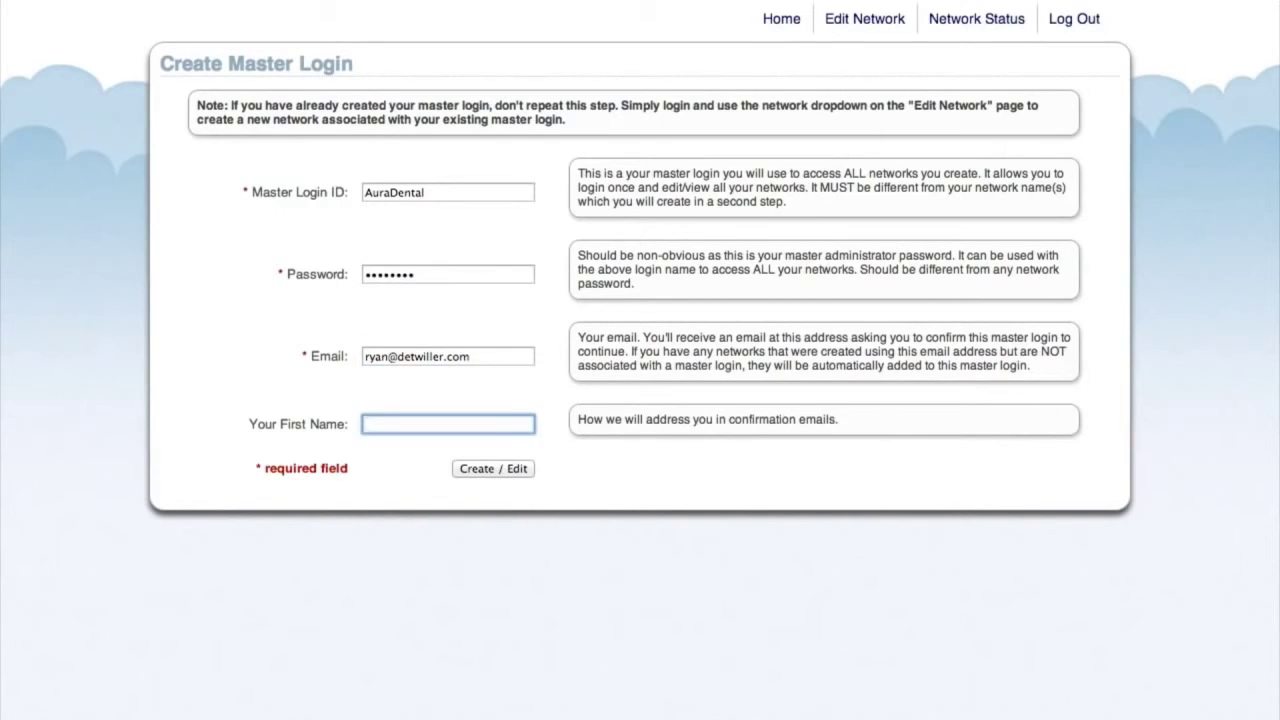
{"action": "type", "text": "Ryan"}
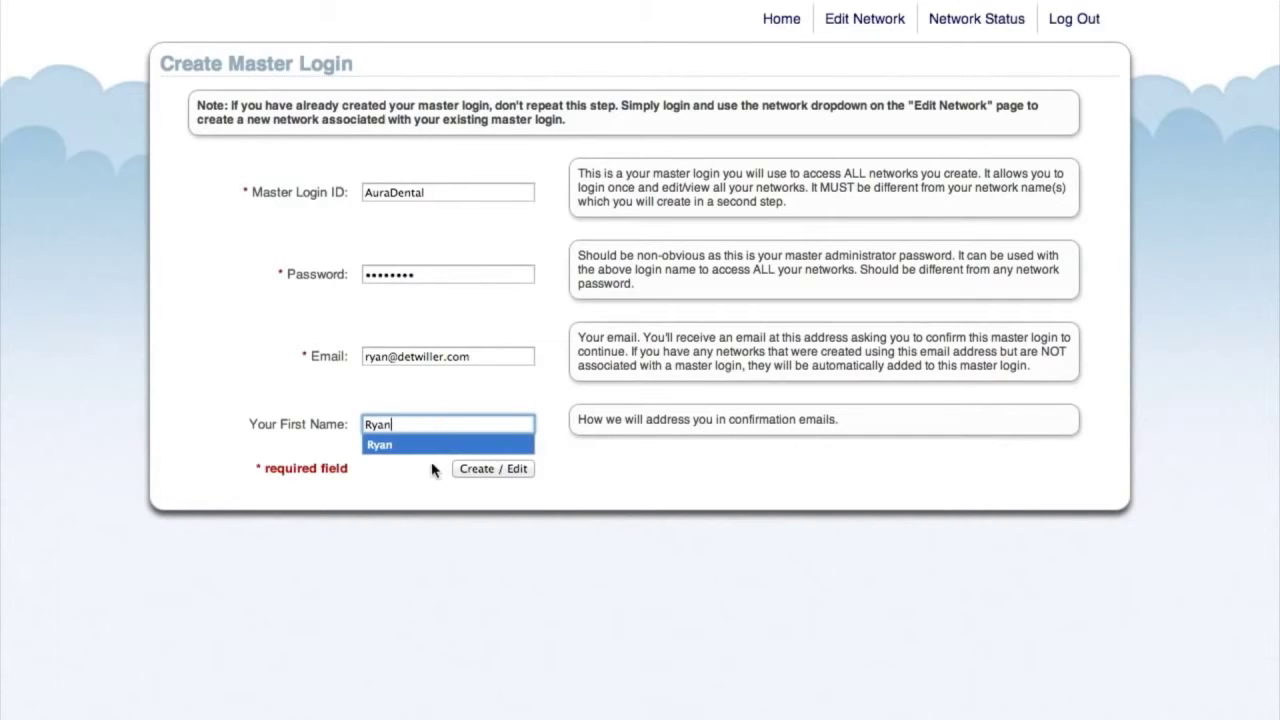
{"action": "left_click", "coordinate": [462, 446]}
{"action": "left_click", "coordinate": [514, 475]}
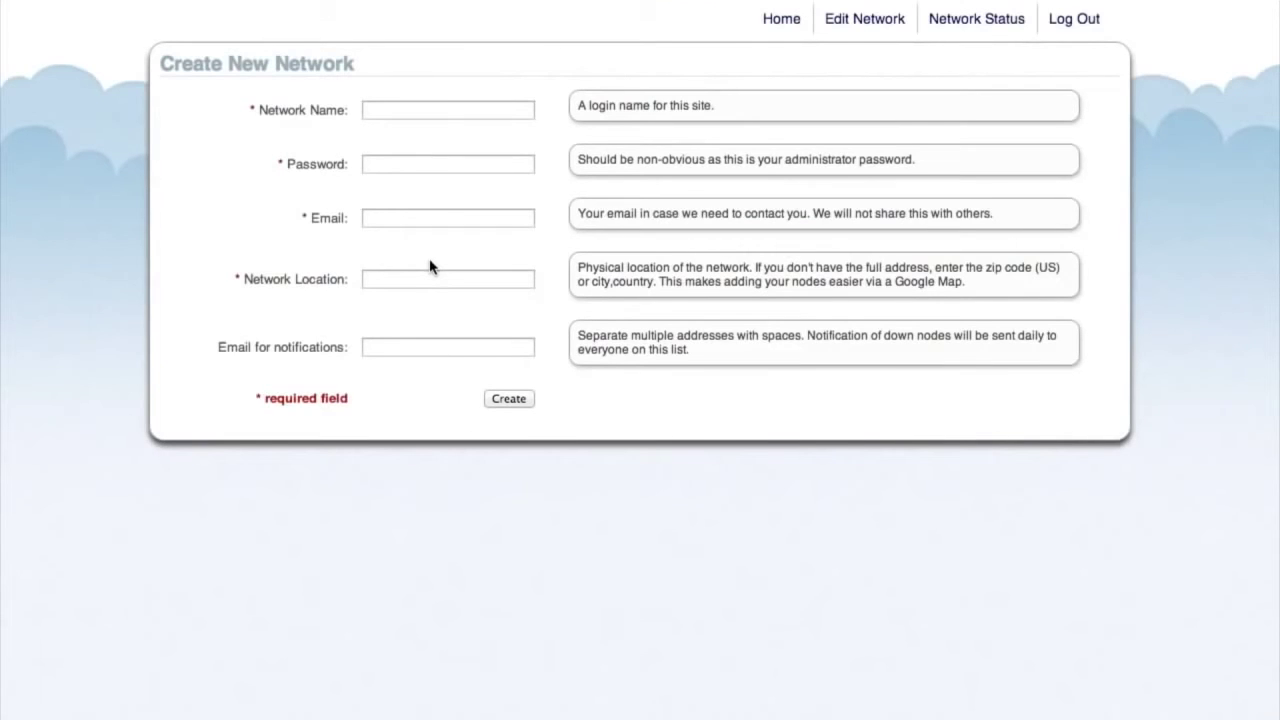
- Create the 'Aura Dentlal' network with its password, contact e-mail, office address and notification e-mail
{"action": "left_click", "coordinate": [399, 119]}
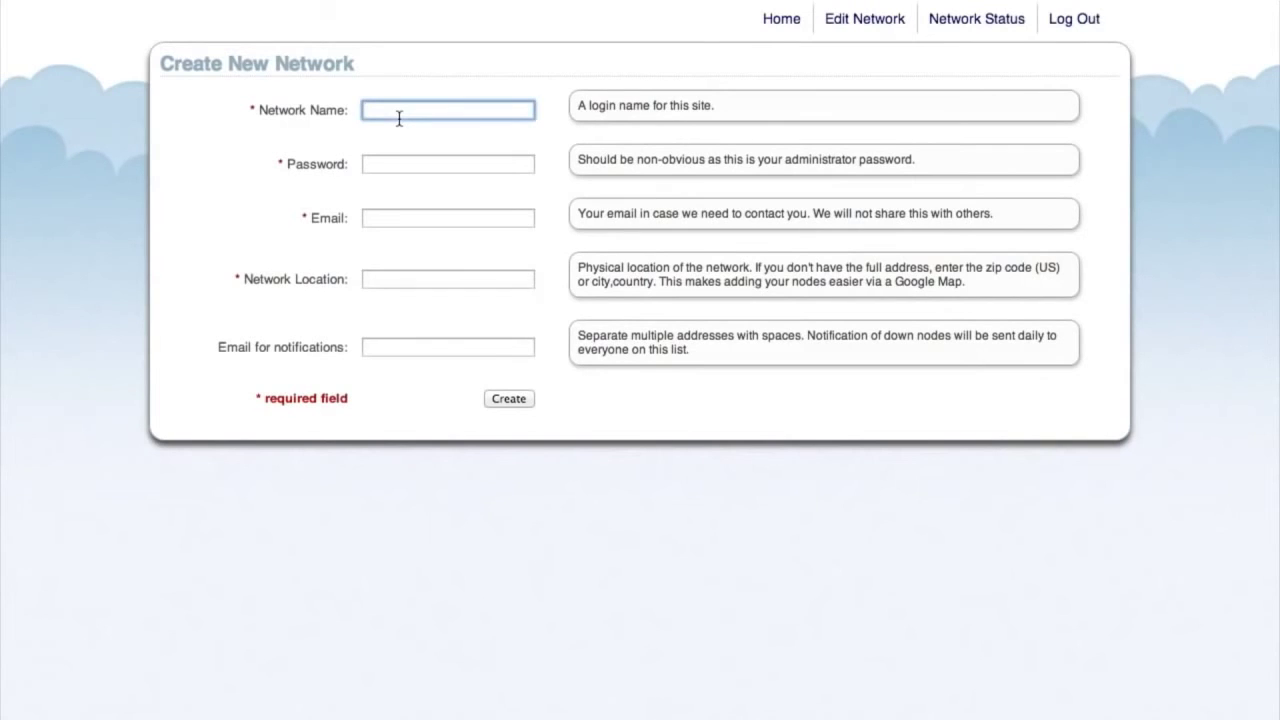
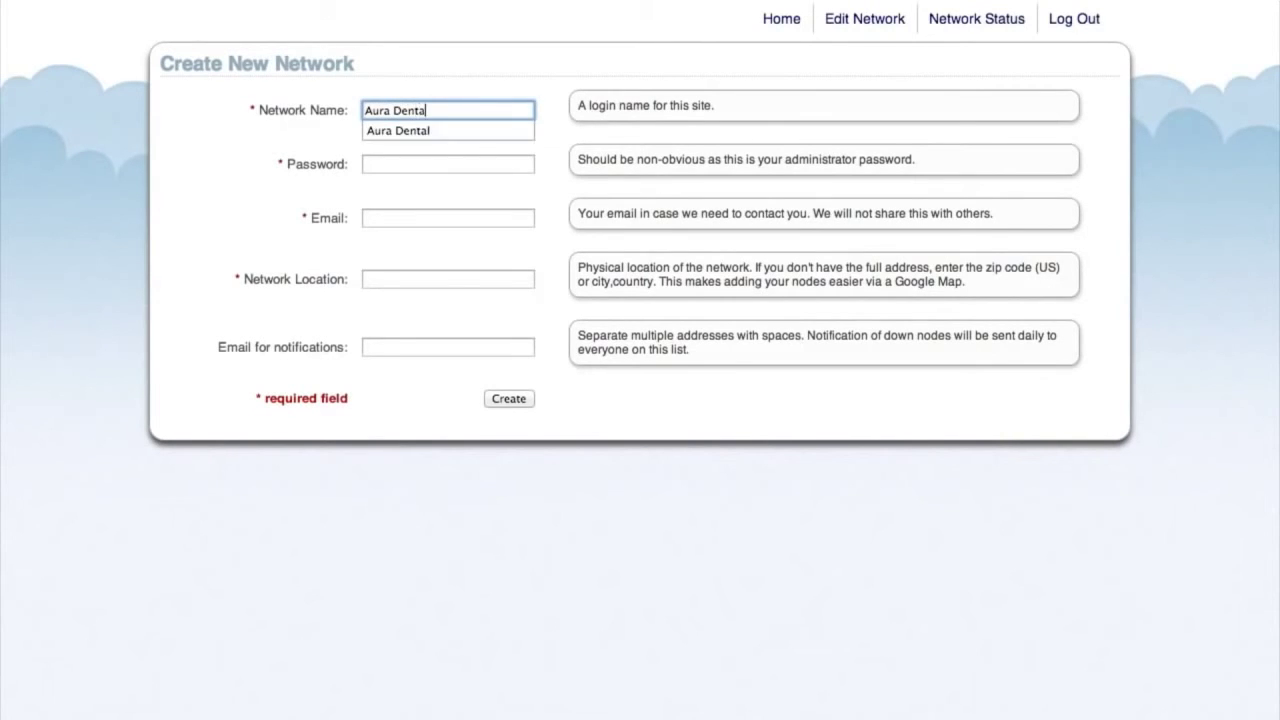
{"action": "key", "text": "Tab"}
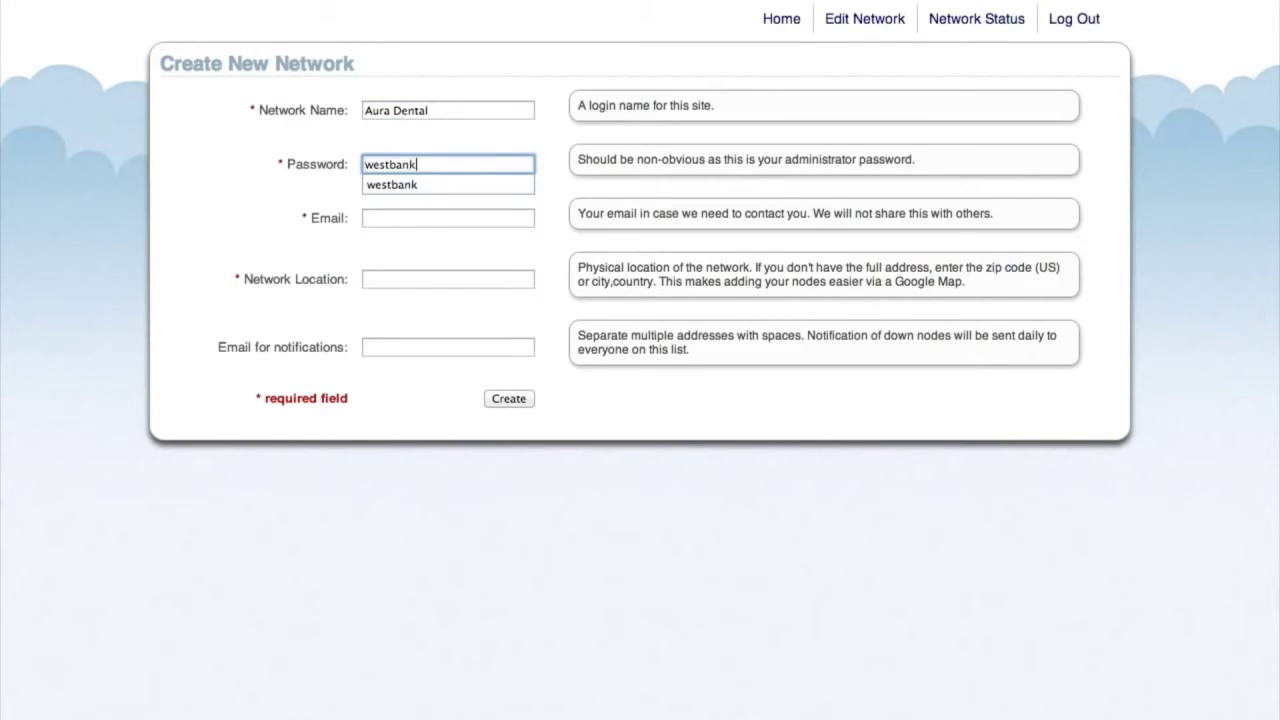
{"action": "key", "text": "Tab"}
{"action": "key", "text": "Tab"}
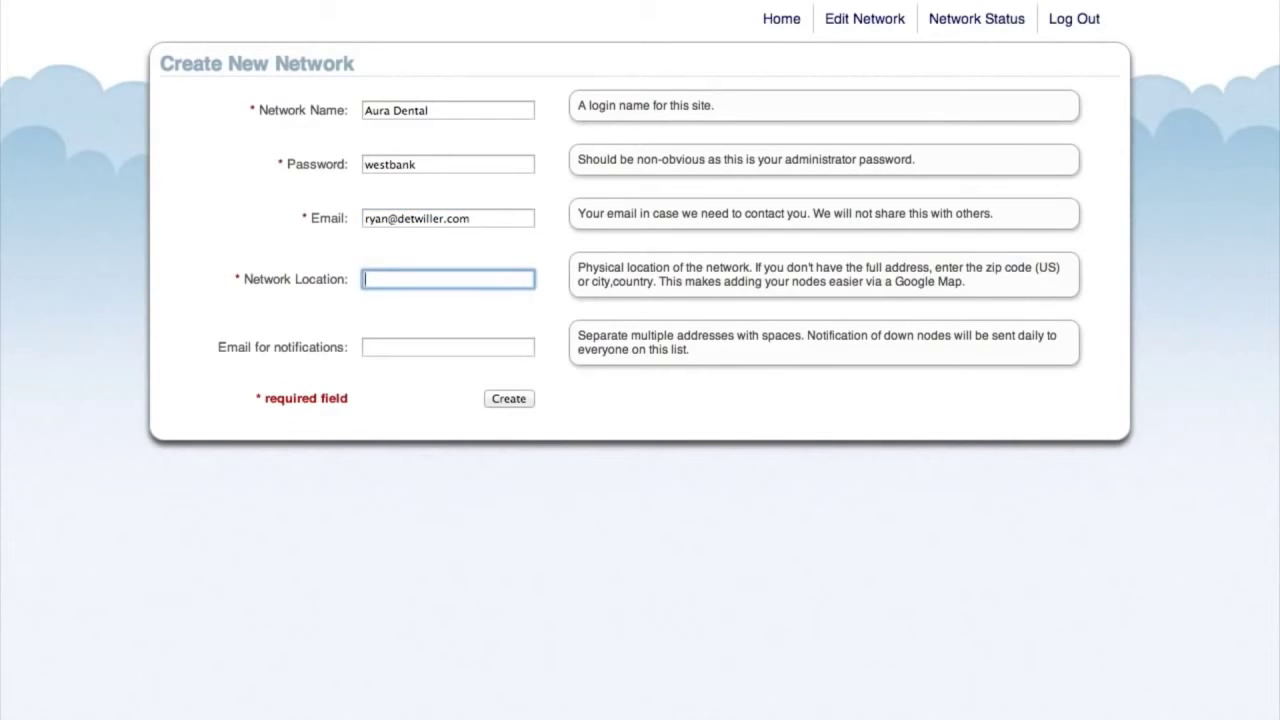
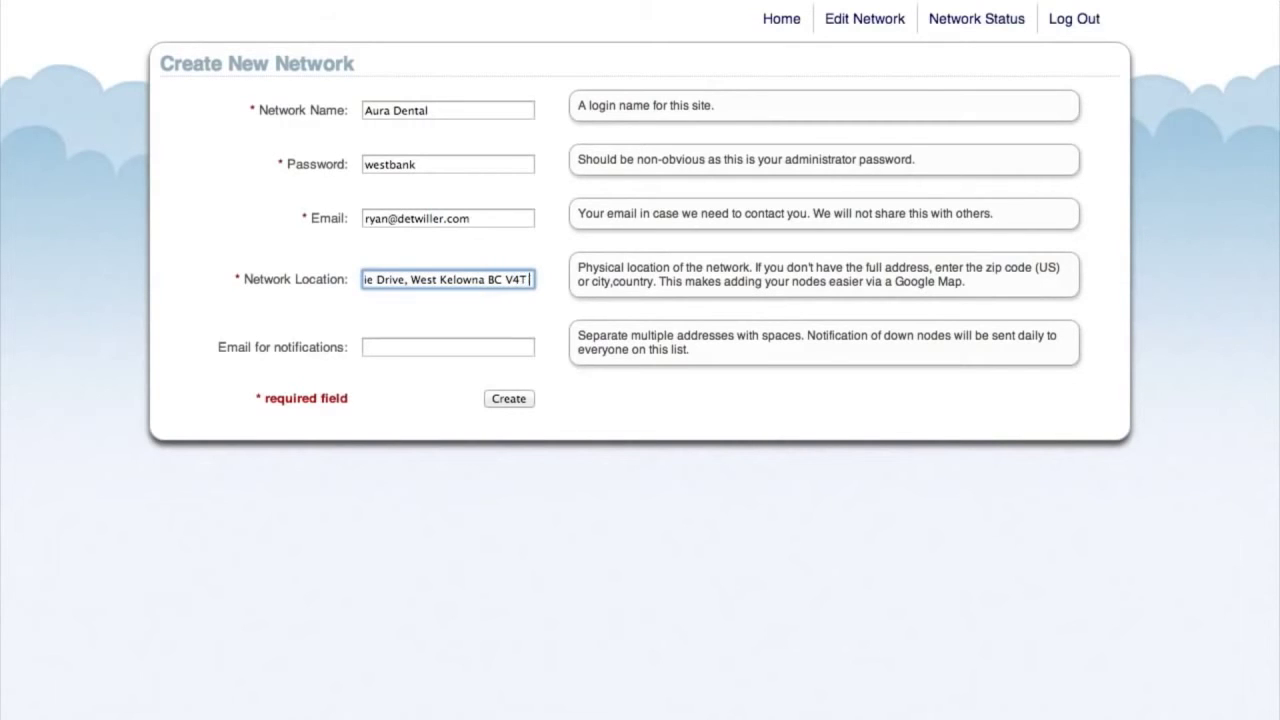
{"action": "key", "text": "Tab"}
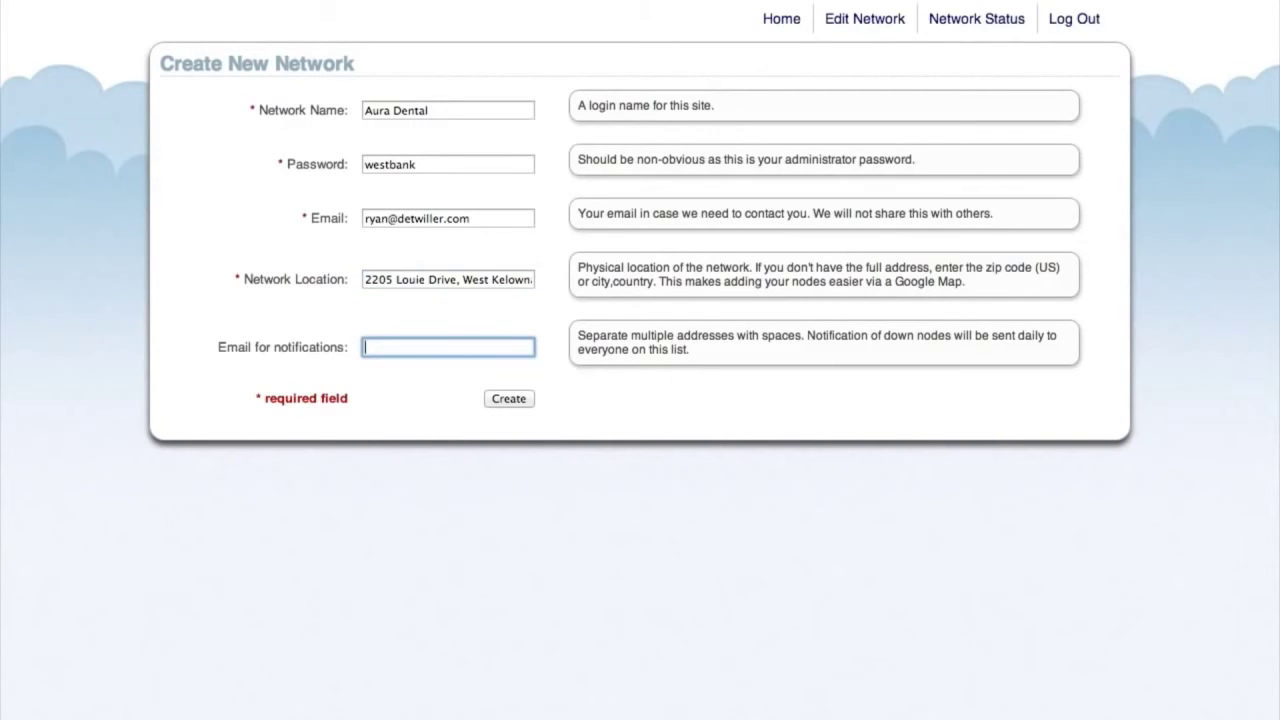
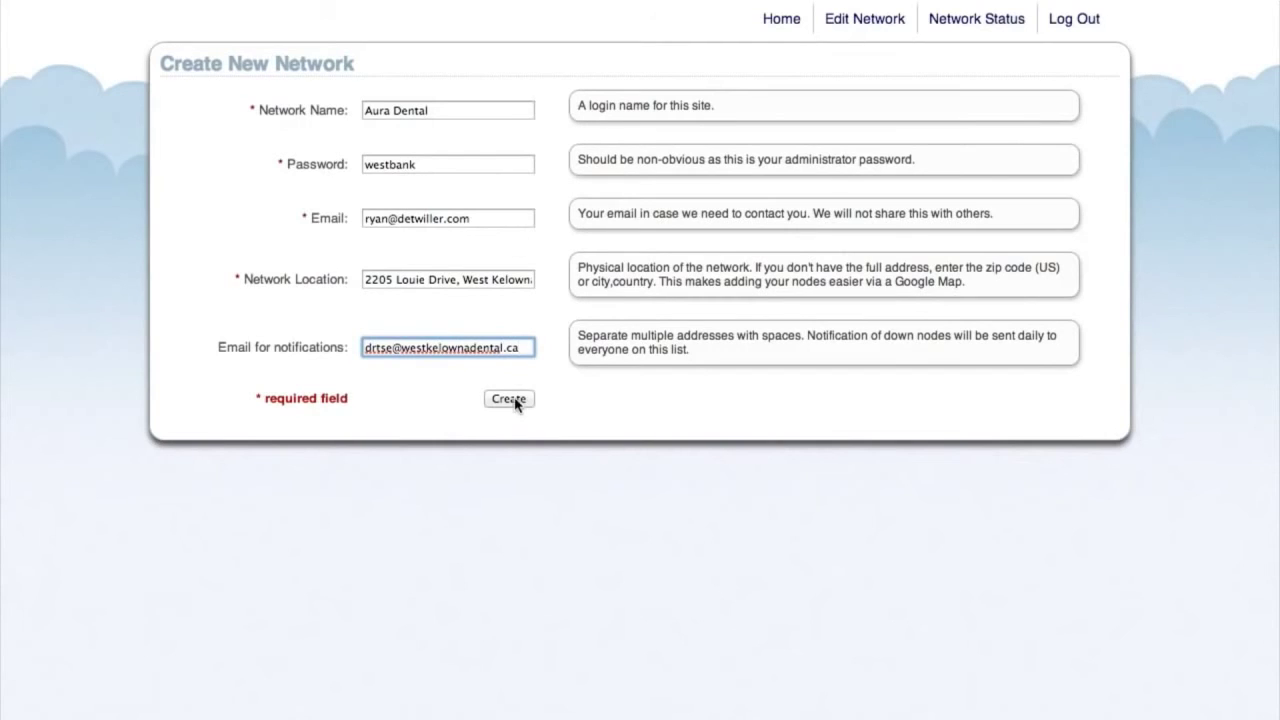
{"action": "left_click", "coordinate": [516, 401]}
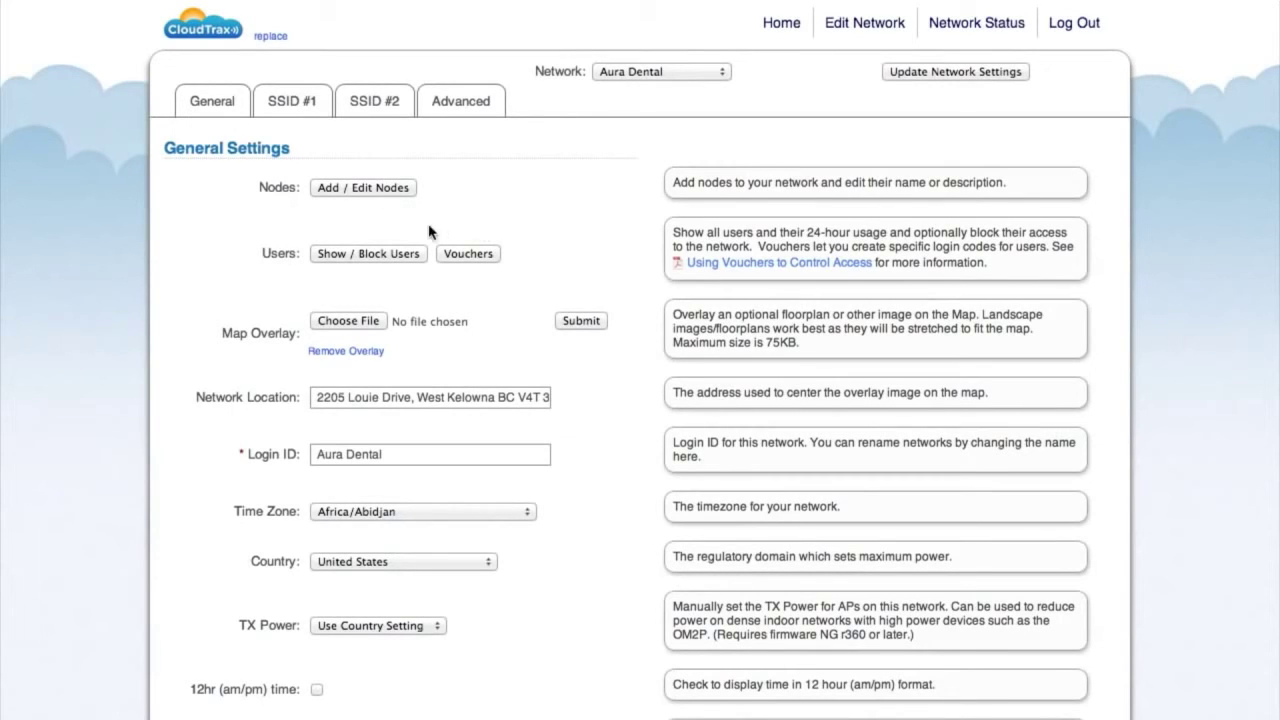
- On the satellite map, add node 'Gateway in Network Room' with MAC ac:86:74:06:0b:98
{"action": "left_click", "coordinate": [398, 192]}
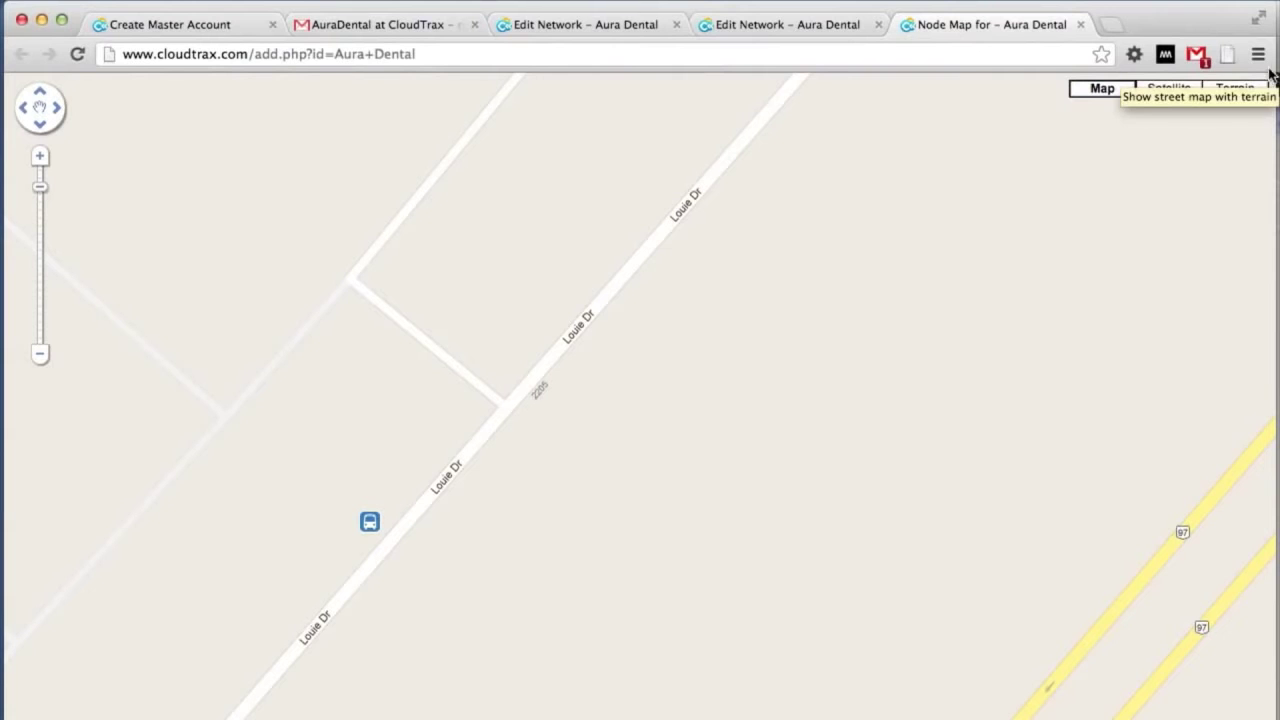
{"action": "left_click", "coordinate": [1172, 93]}
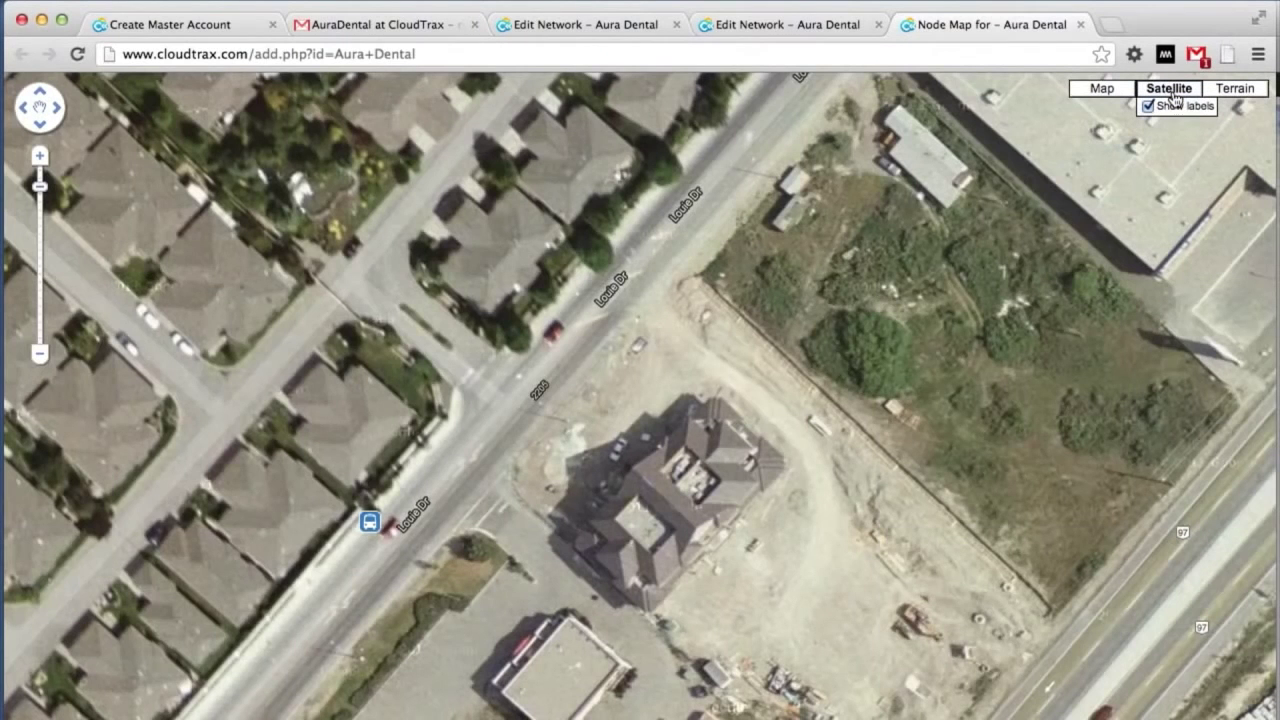
{"action": "left_click", "coordinate": [636, 522]}
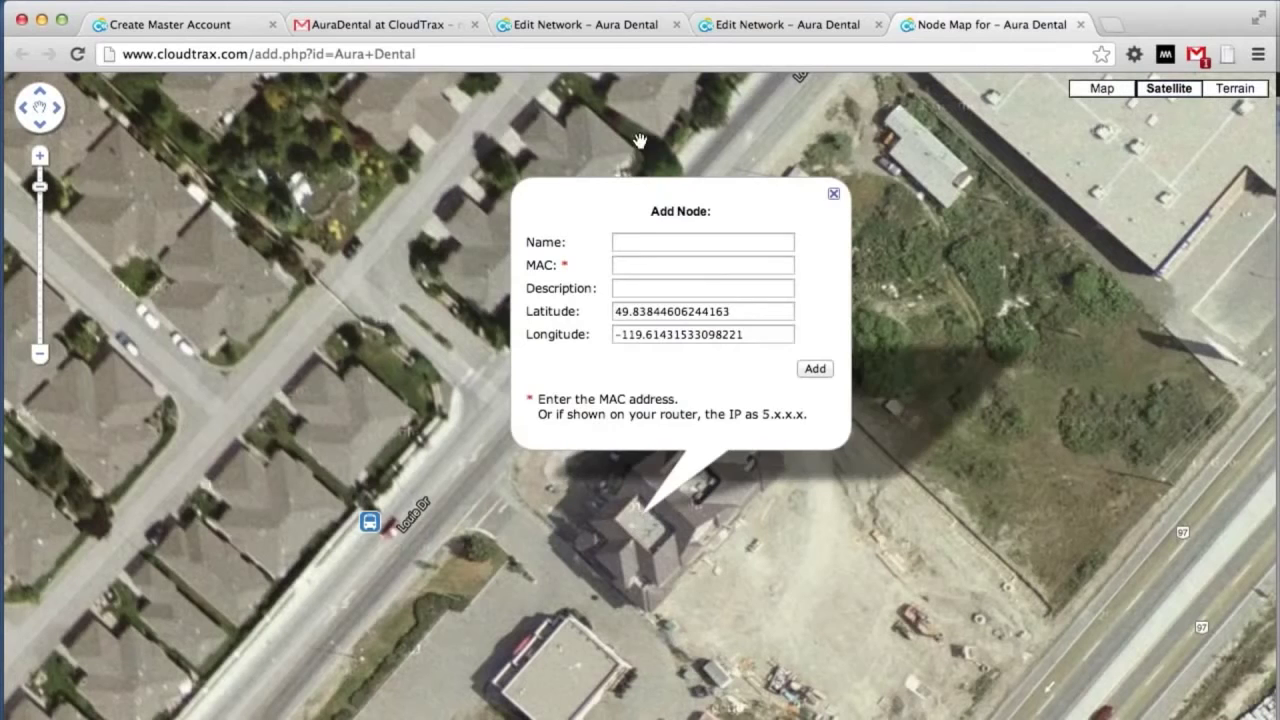
{"action": "left_click", "coordinate": [632, 241]}
{"action": "type", "text": "Gatewa"}
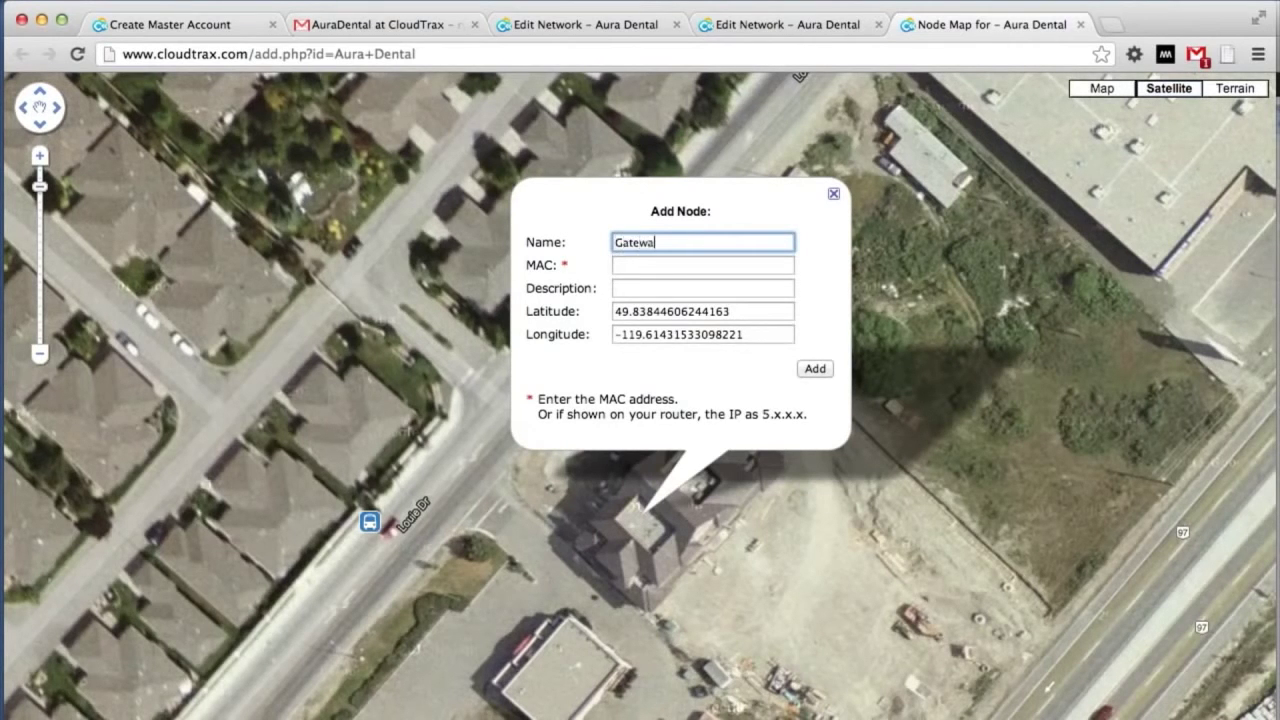
{"action": "type", "text": "y in Network Room"}
{"action": "key", "text": "Tab"}
{"action": "type", "text": "ac:86:74:"}
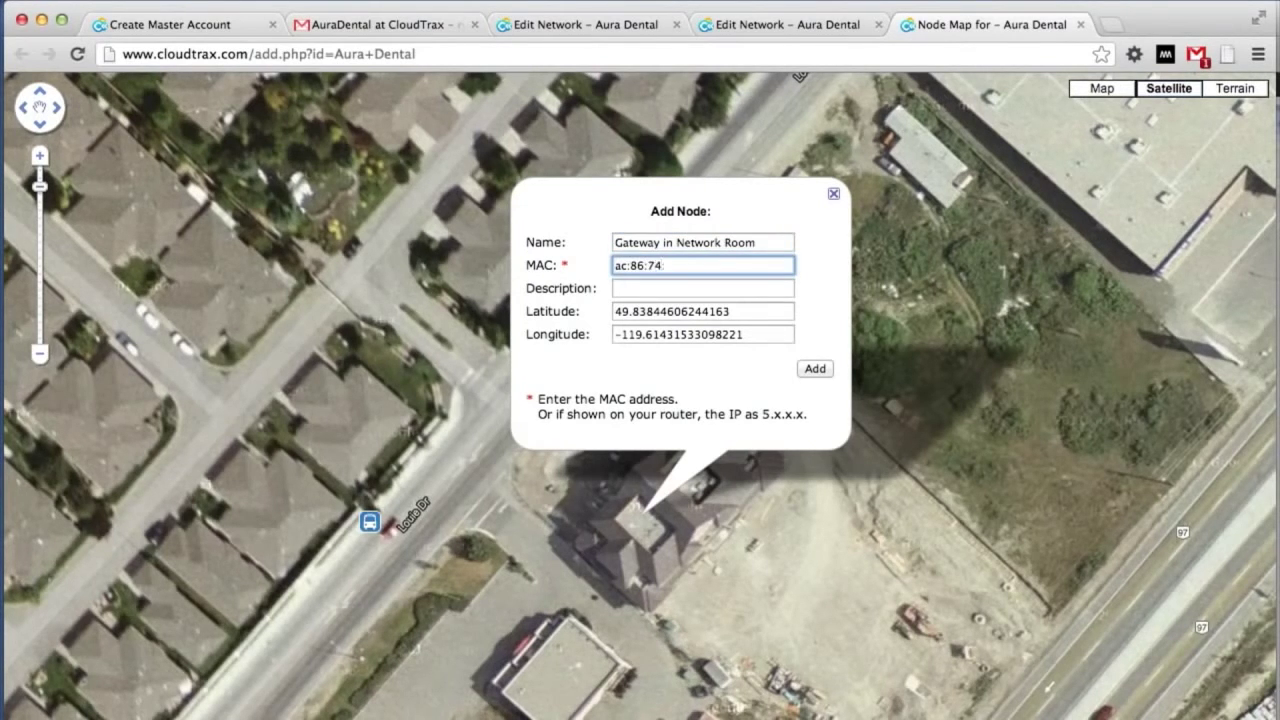
{"action": "type", "text": "06:0b:98"}
{"action": "left_click", "coordinate": [817, 372]}
- Add the office repeater node with MAC ac:86:74:06:0c:00 on the building
{"action": "left_click", "coordinate": [661, 537]}
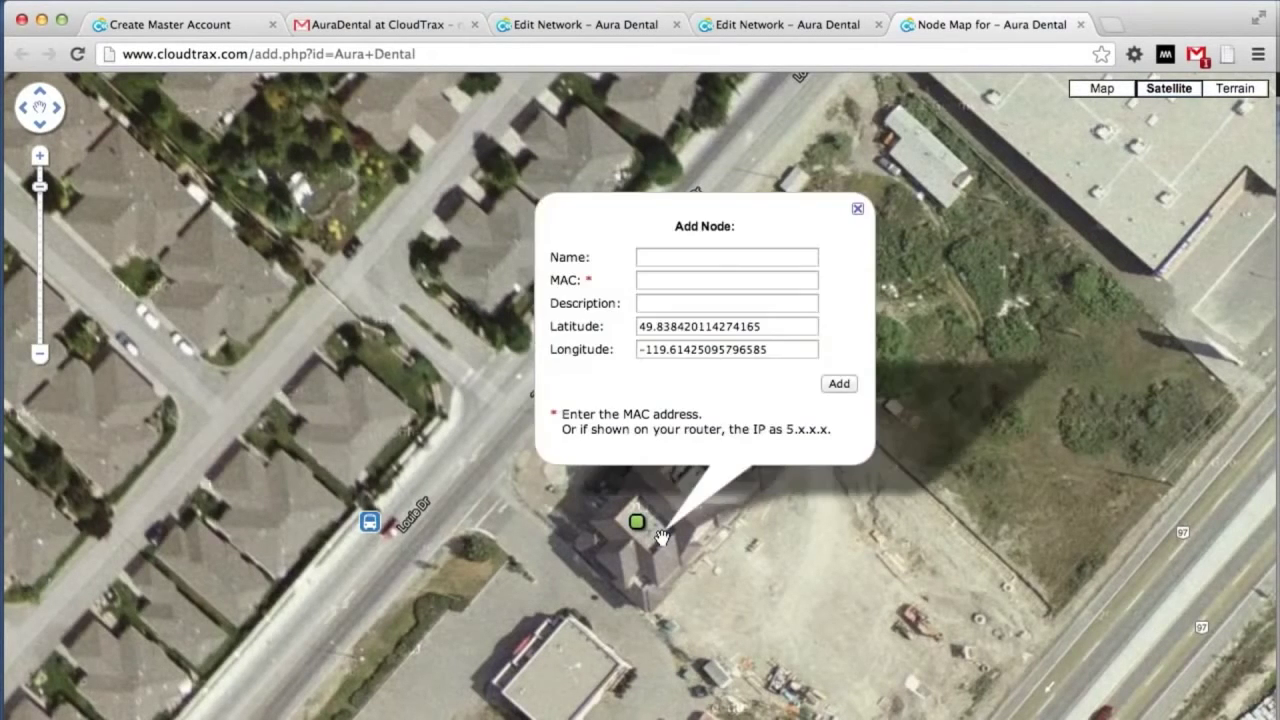
{"action": "left_click", "coordinate": [655, 259]}
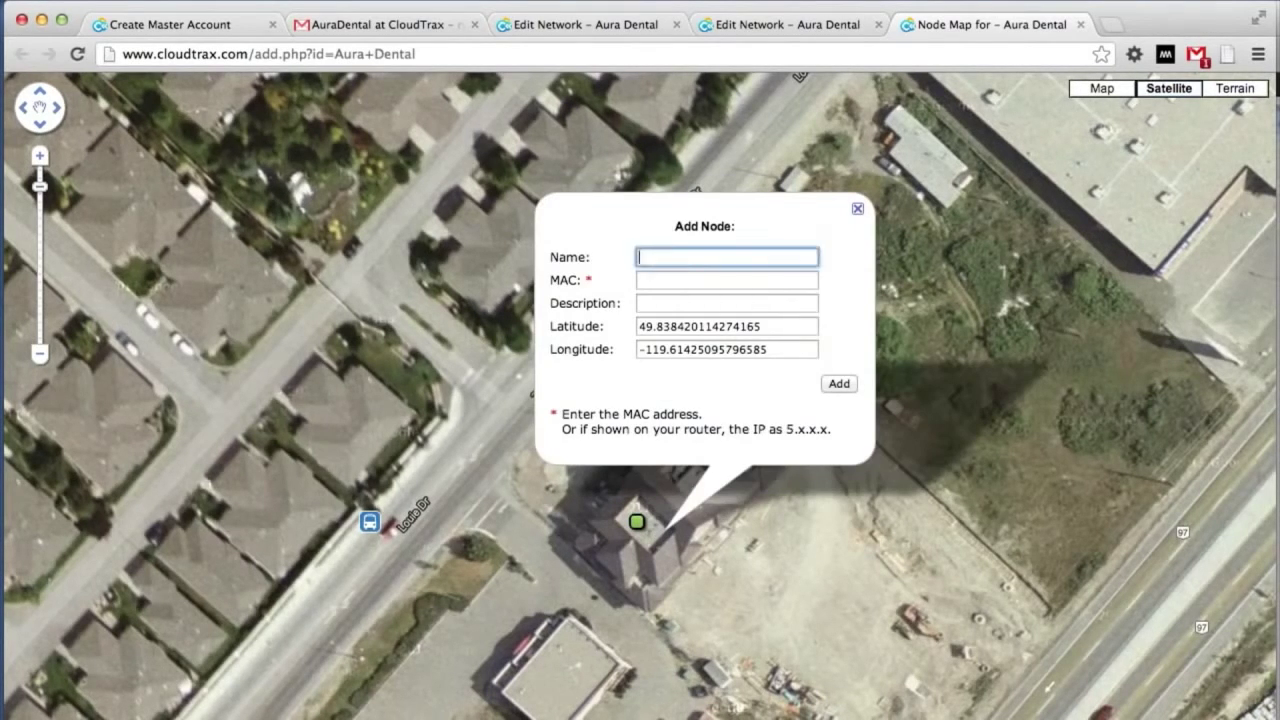
{"action": "type", "text": "Repeater in Jesh's Office"}
{"action": "key", "text": "Tab"}
{"action": "type", "text": "ac:86:74"}
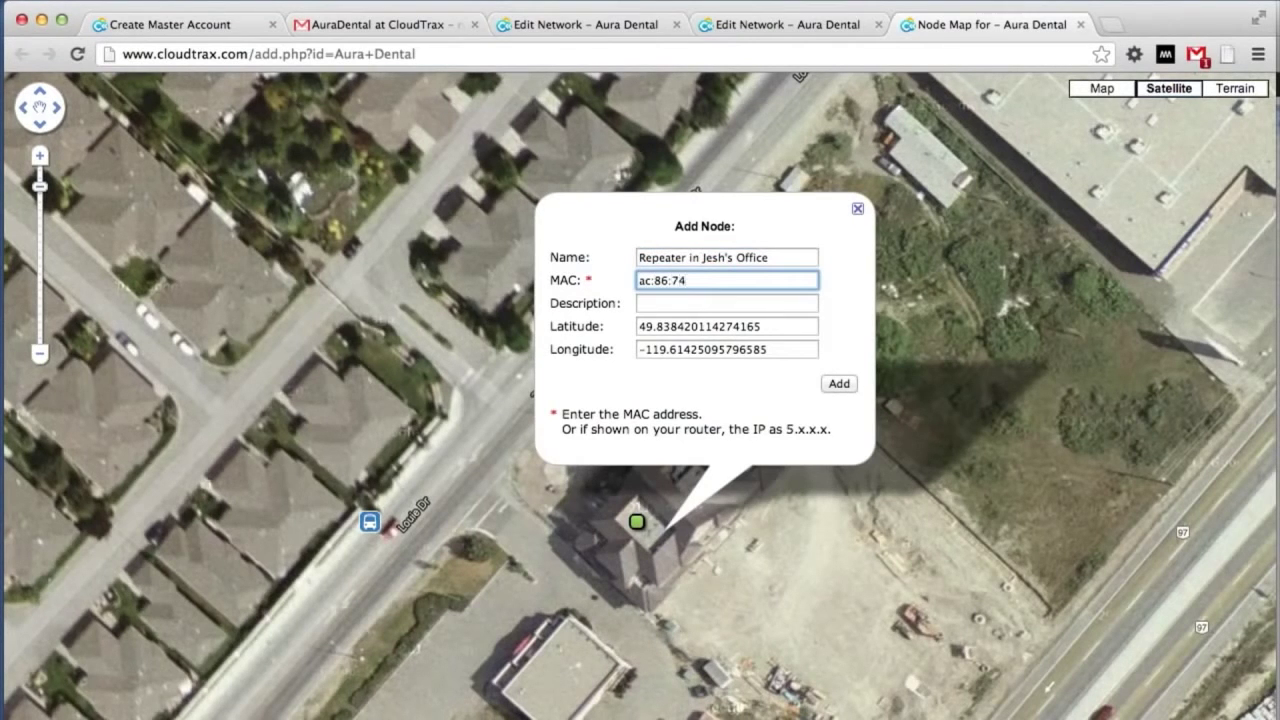
{"action": "type", "text": ":06:0c:00"}
{"action": "left_click", "coordinate": [840, 385]}
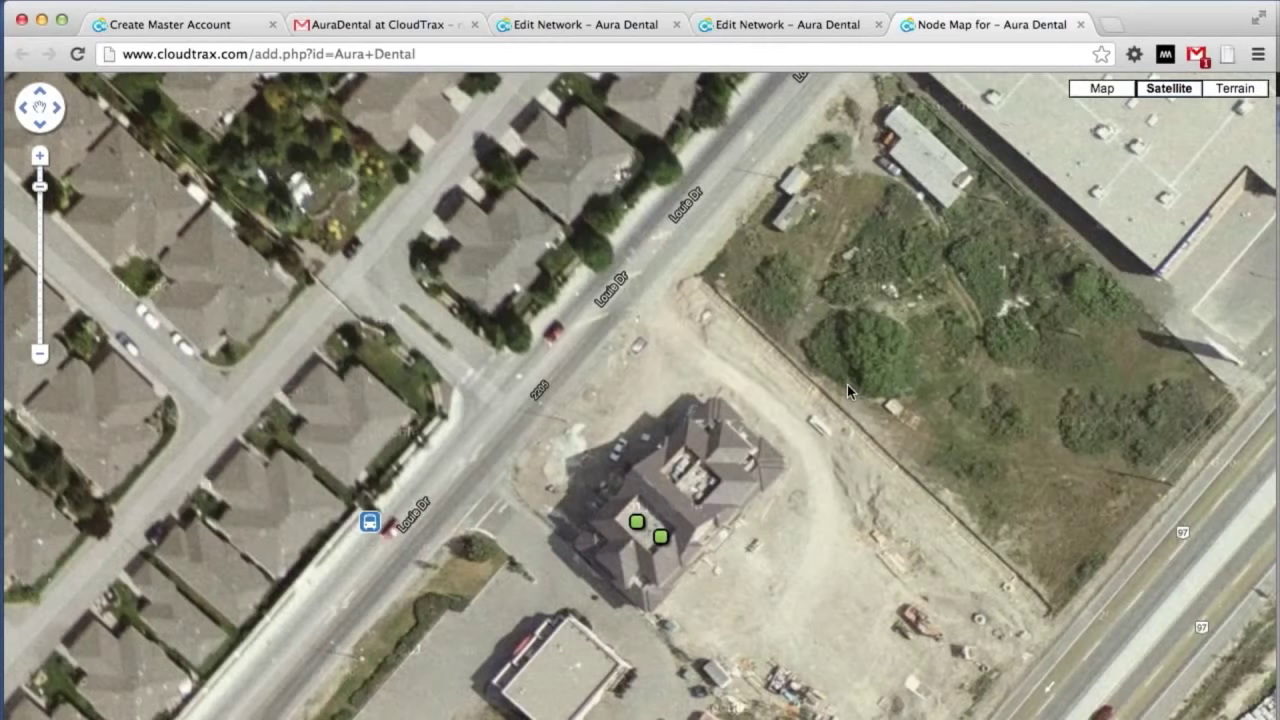
- Set the time zone to America/Los_Angeles and keep TX Power on Use Country Setting
{"action": "left_click", "coordinate": [1079, 24]}
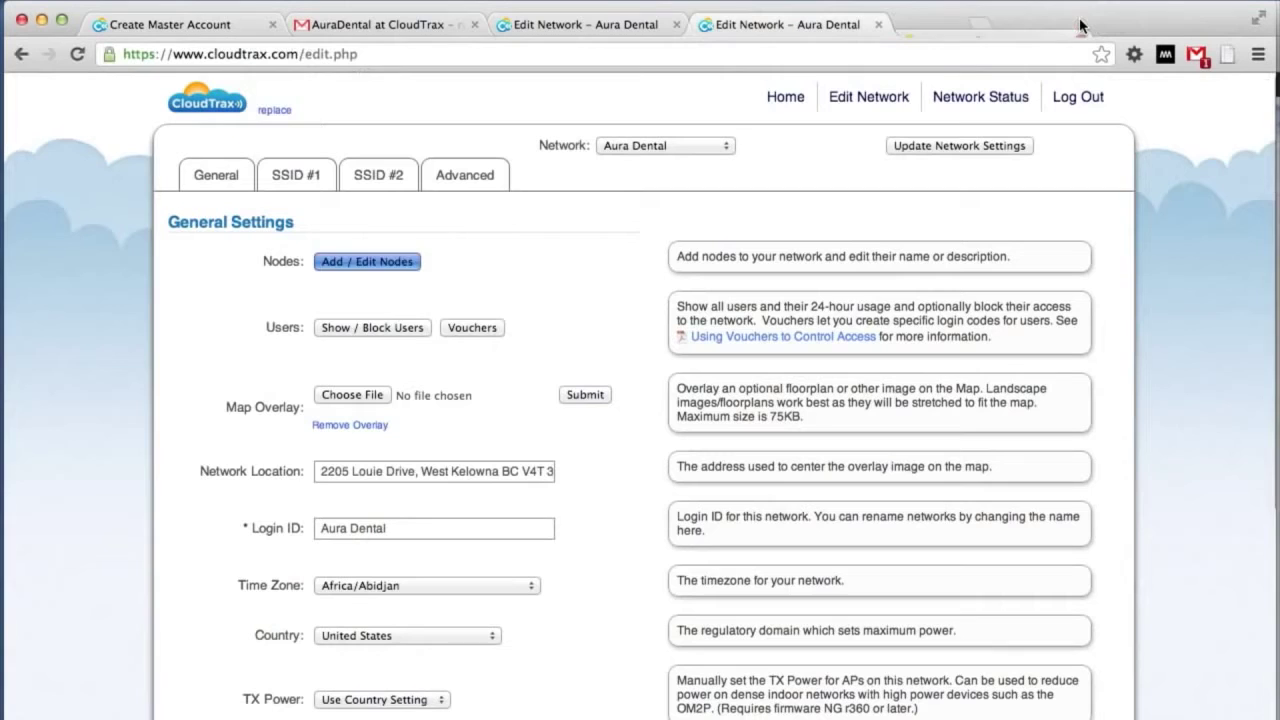
{"action": "scroll", "coordinate": [565, 300], "scroll_direction": "down", "scroll_amount": 5}
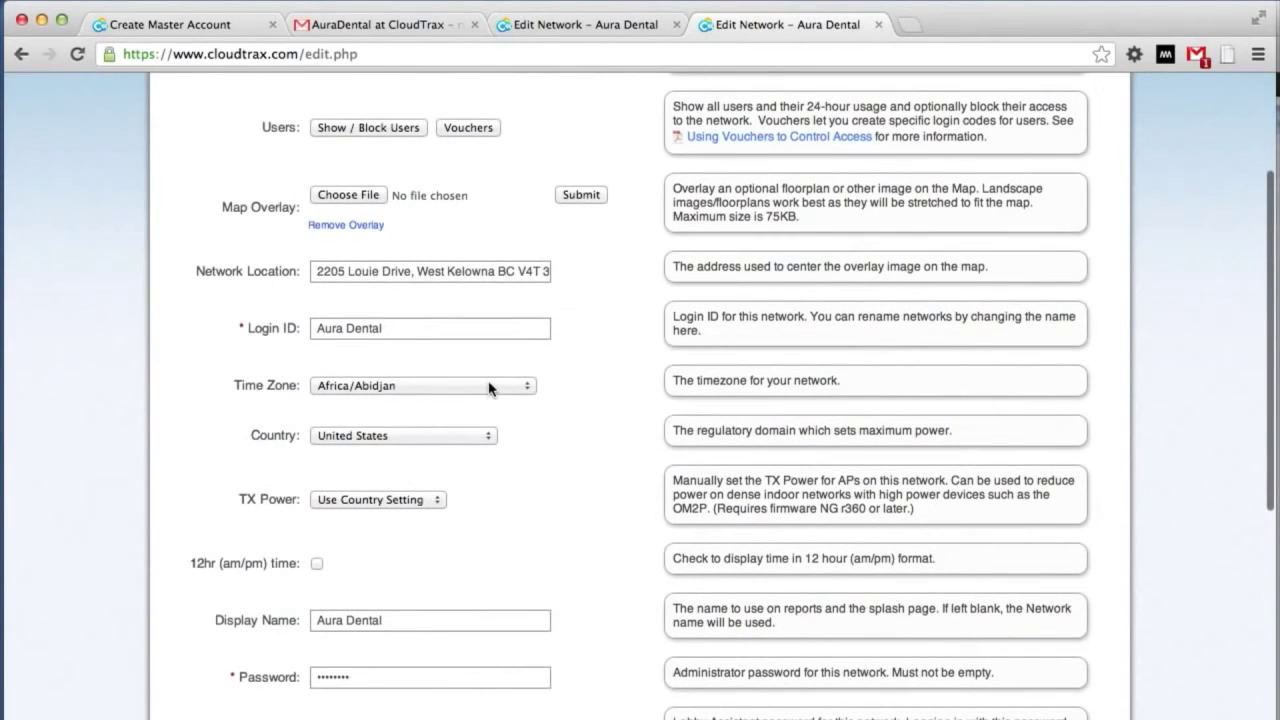
{"action": "left_click", "coordinate": [490, 387]}
{"action": "scroll", "coordinate": [418, 500], "scroll_direction": "down", "scroll_amount": 10}
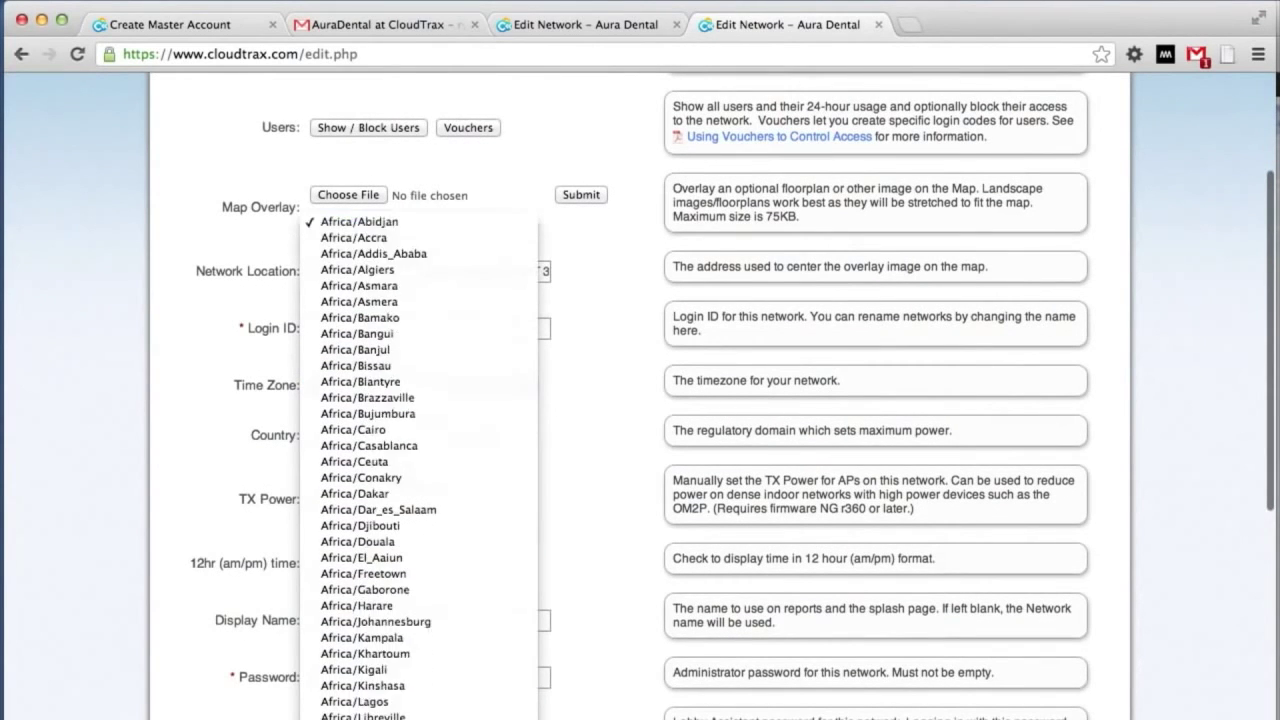
{"action": "scroll", "coordinate": [455, 500], "scroll_direction": "down", "scroll_amount": 15}
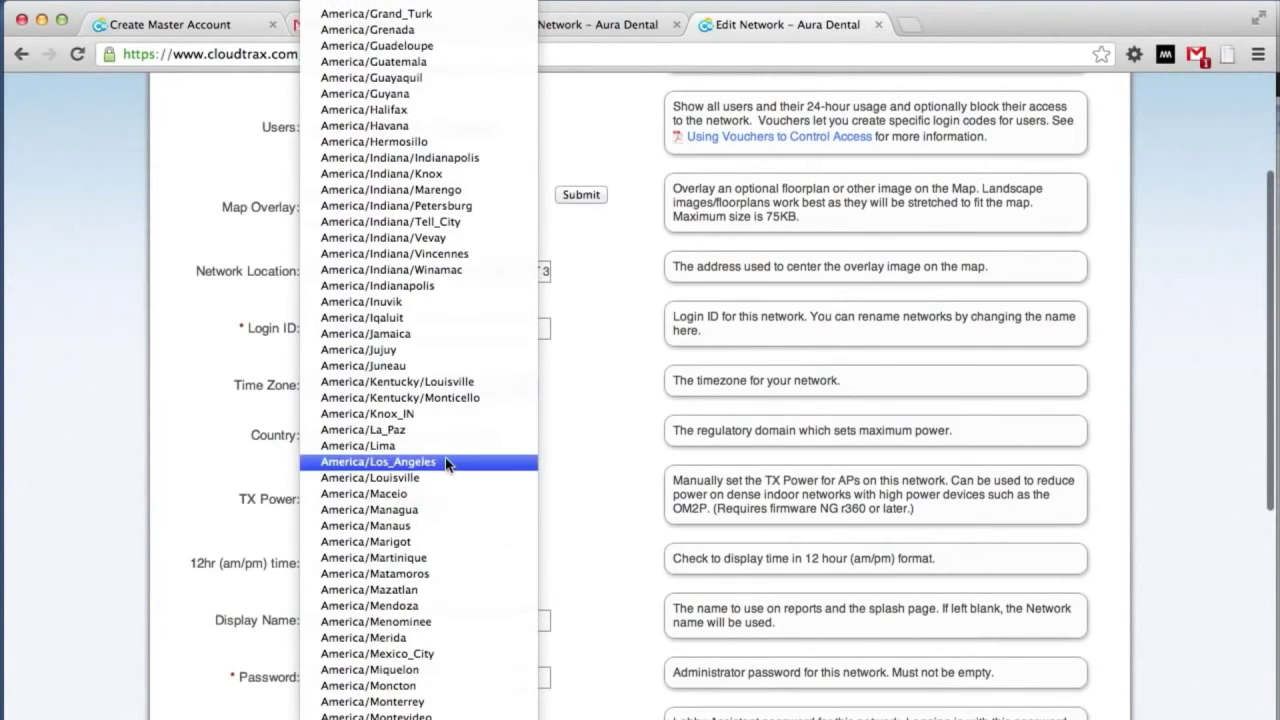
{"action": "left_click", "coordinate": [446, 463]}
{"action": "key", "text": "Tab"}
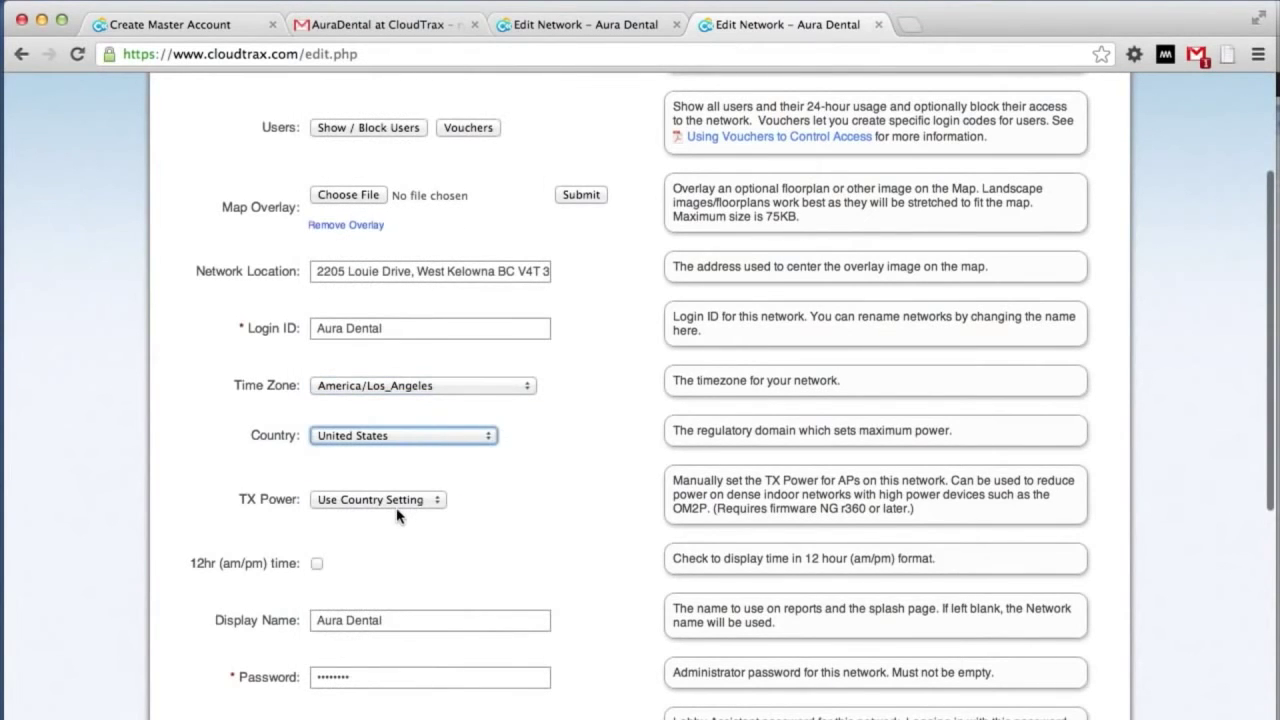
{"action": "left_click", "coordinate": [396, 503]}
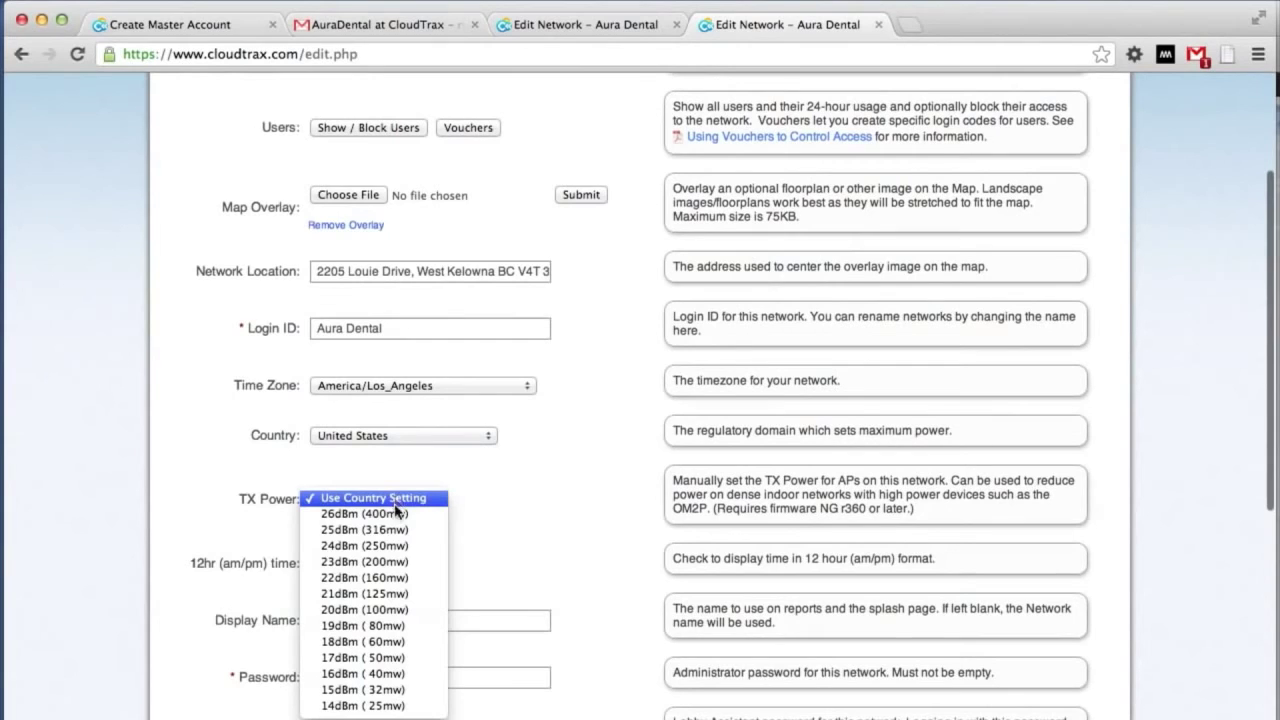
{"action": "left_click", "coordinate": [553, 499]}
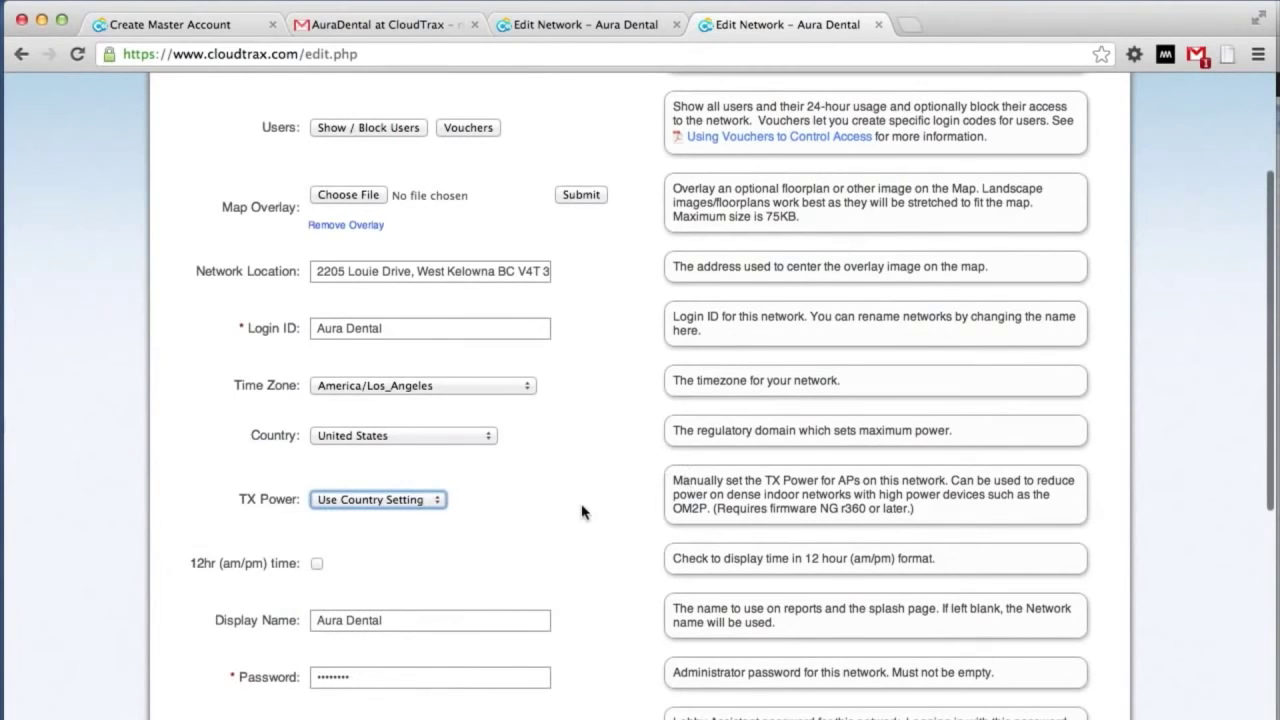
- Enable 12-hour time and email alerts, then save the general settings
{"action": "scroll", "coordinate": [586, 514], "scroll_direction": "down", "scroll_amount": 3}
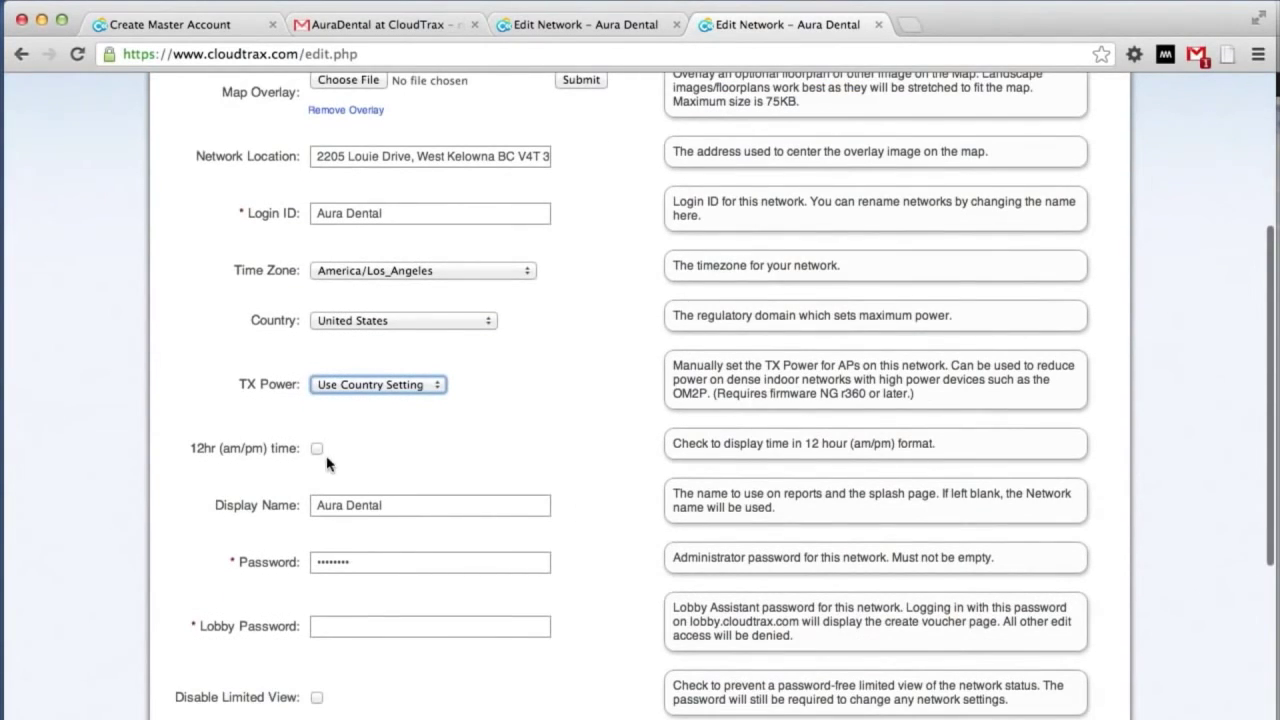
{"action": "left_click", "coordinate": [315, 447]}
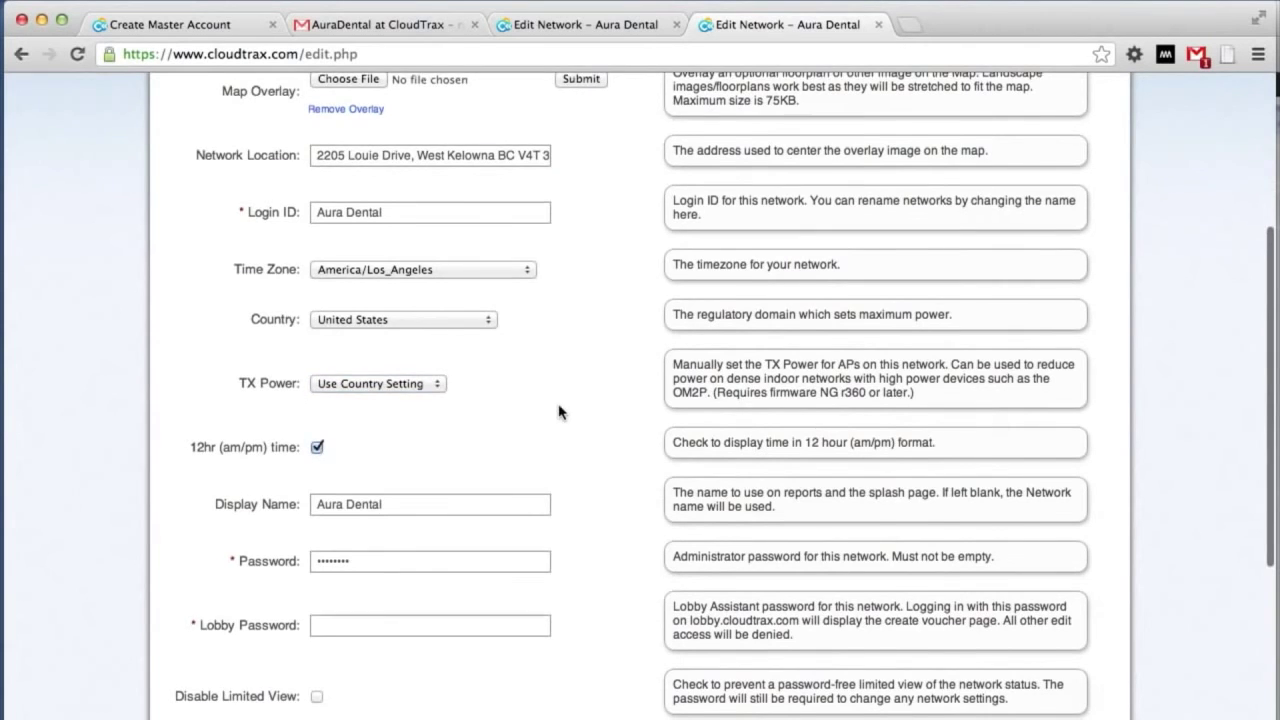
{"action": "scroll", "coordinate": [562, 410], "scroll_direction": "down", "scroll_amount": 10}
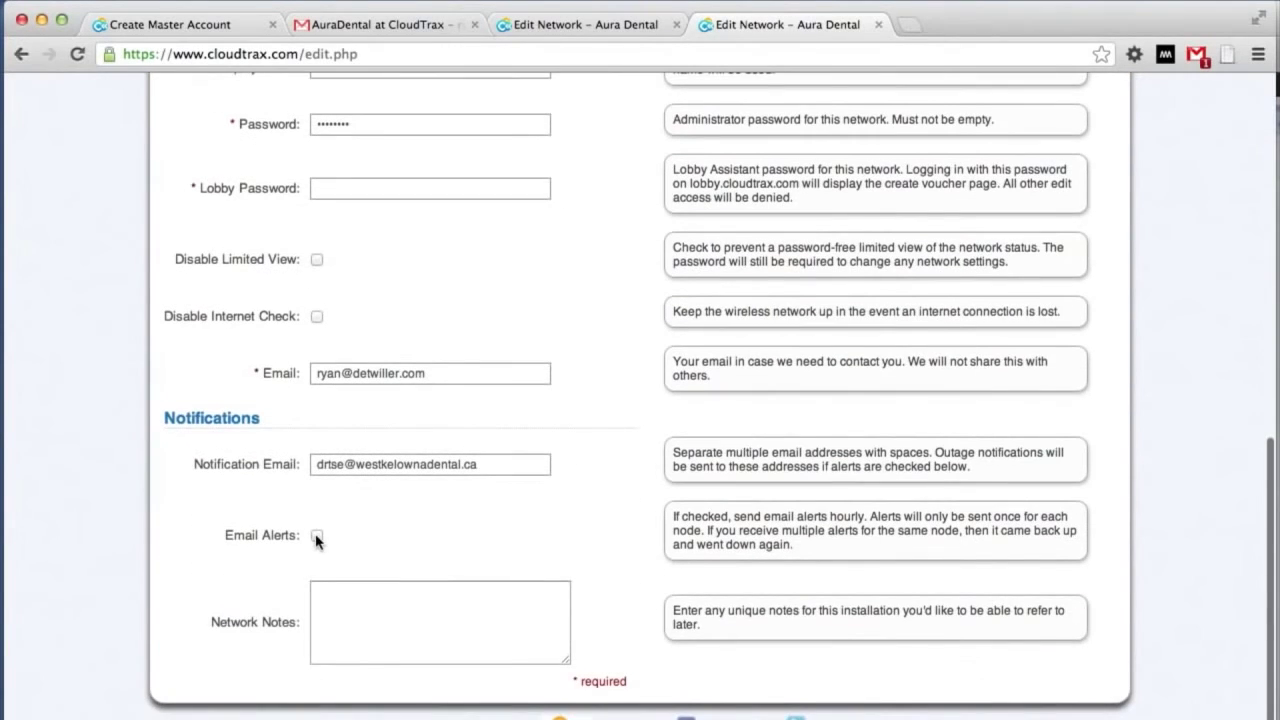
{"action": "left_click", "coordinate": [316, 537]}
{"action": "scroll", "coordinate": [602, 515], "scroll_direction": "up", "scroll_amount": 15}
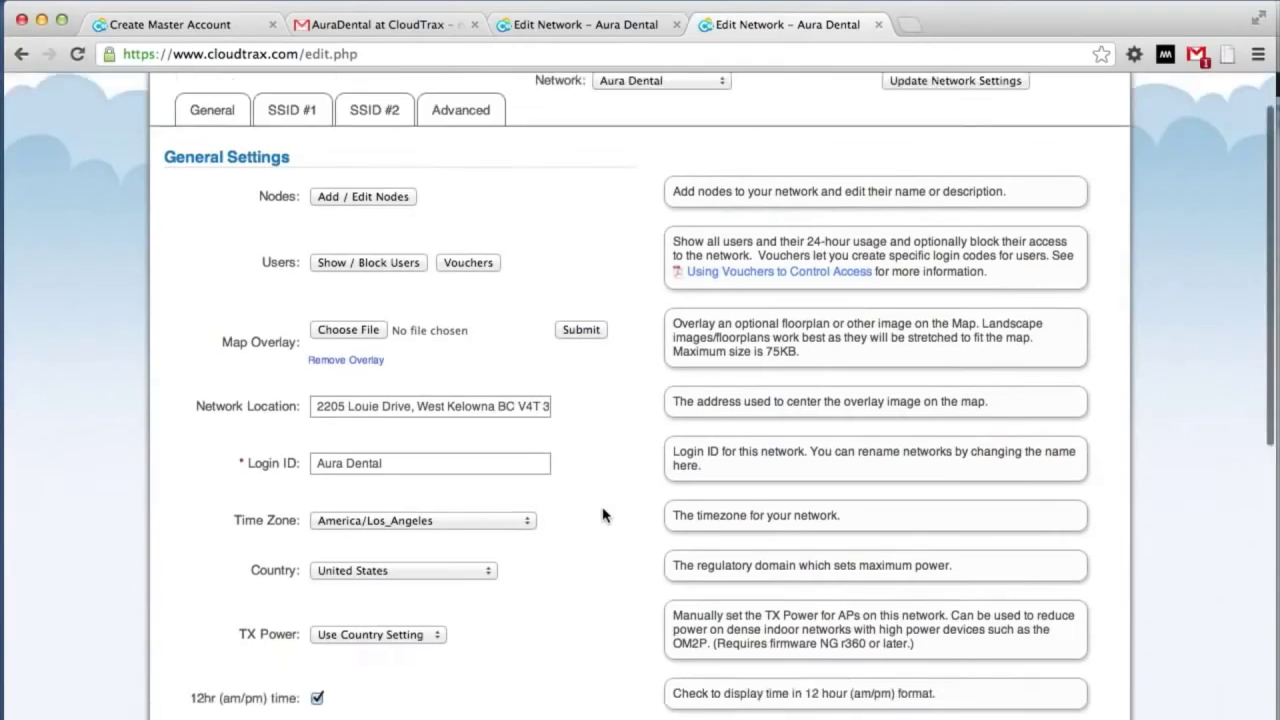
{"action": "left_click", "coordinate": [923, 168]}
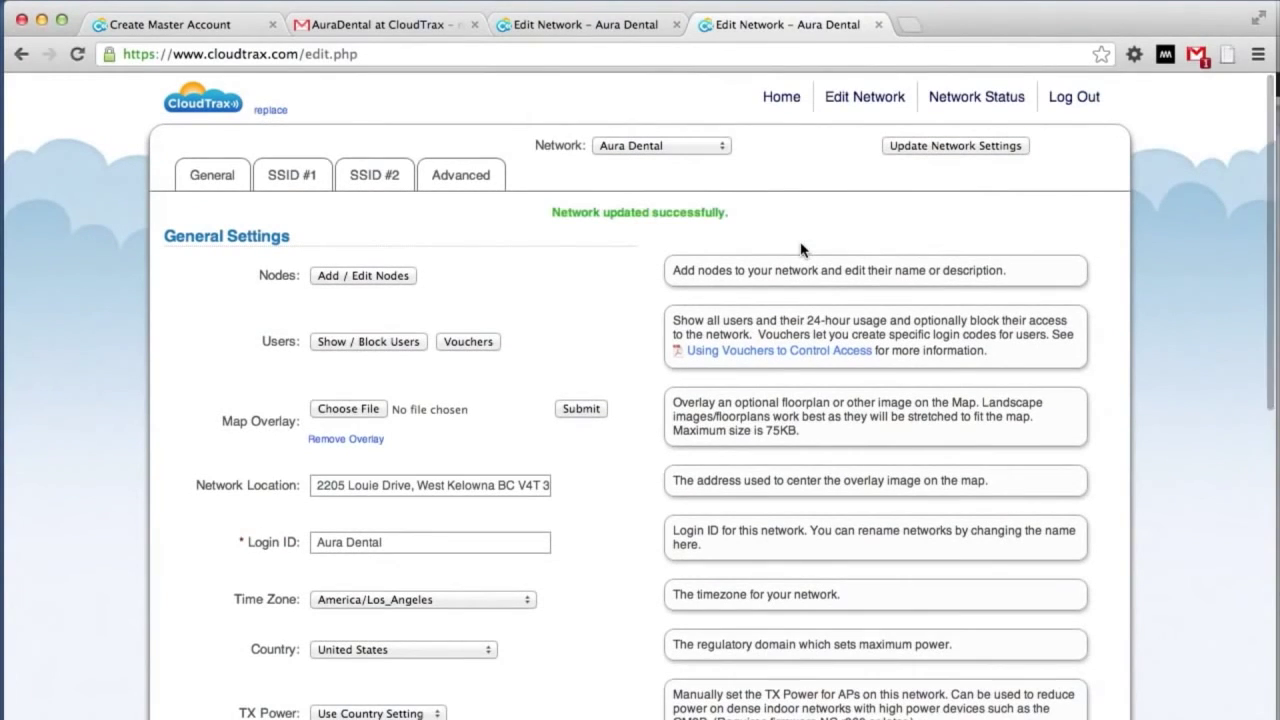
- Rename the public SSID #1 network from CloudTrax to Aura Dental
{"action": "left_click", "coordinate": [289, 180]}
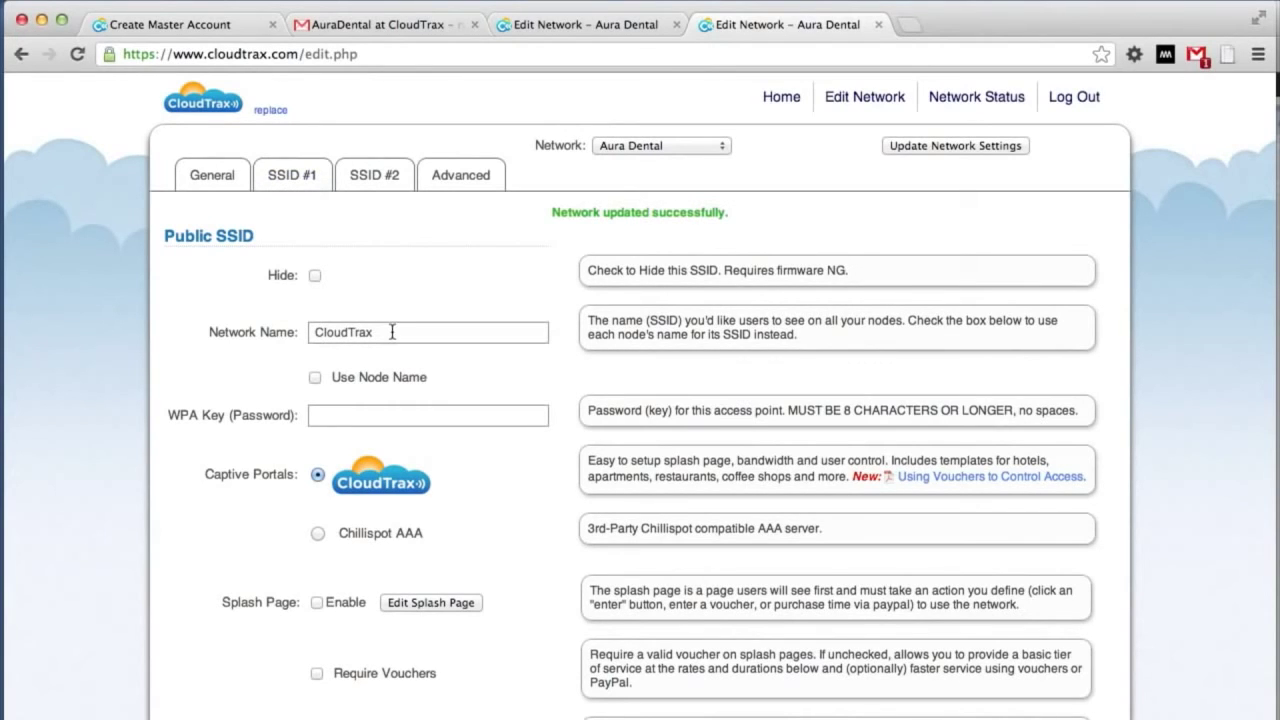
{"action": "left_click_drag", "start_coordinate": [394, 332], "coordinate": [268, 328]}
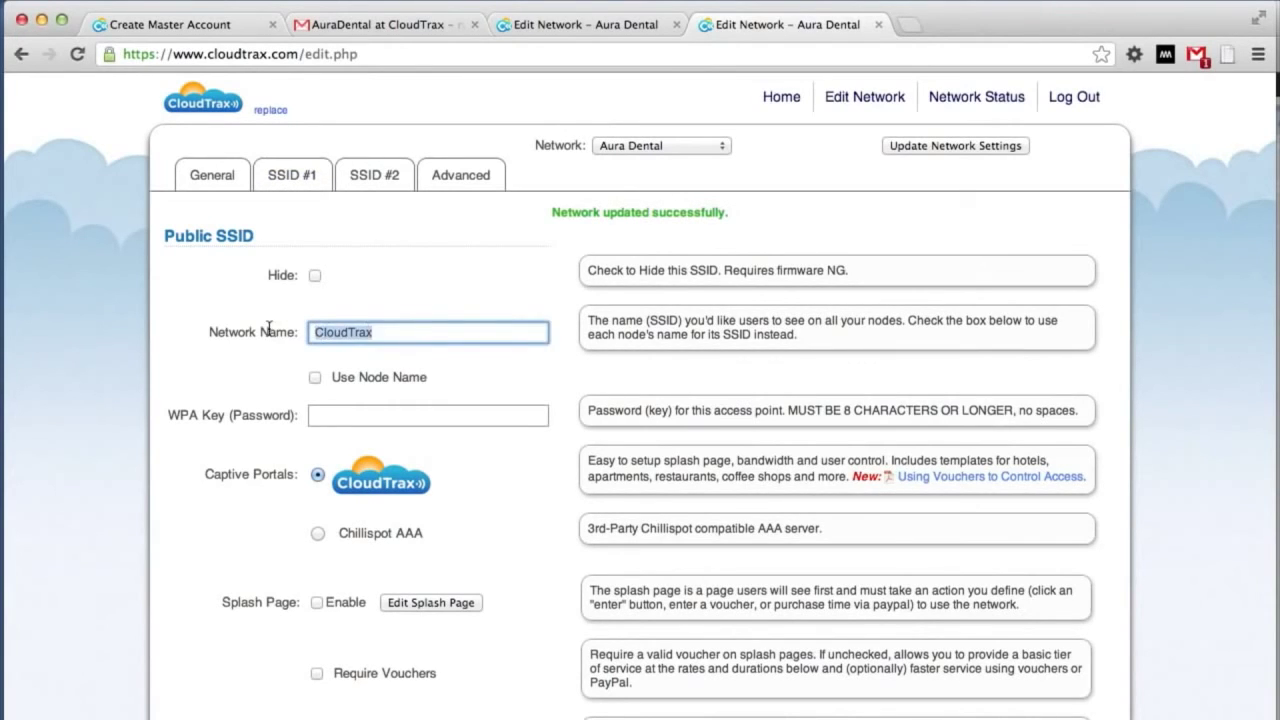
{"action": "type", "text": "Aura Dental"}
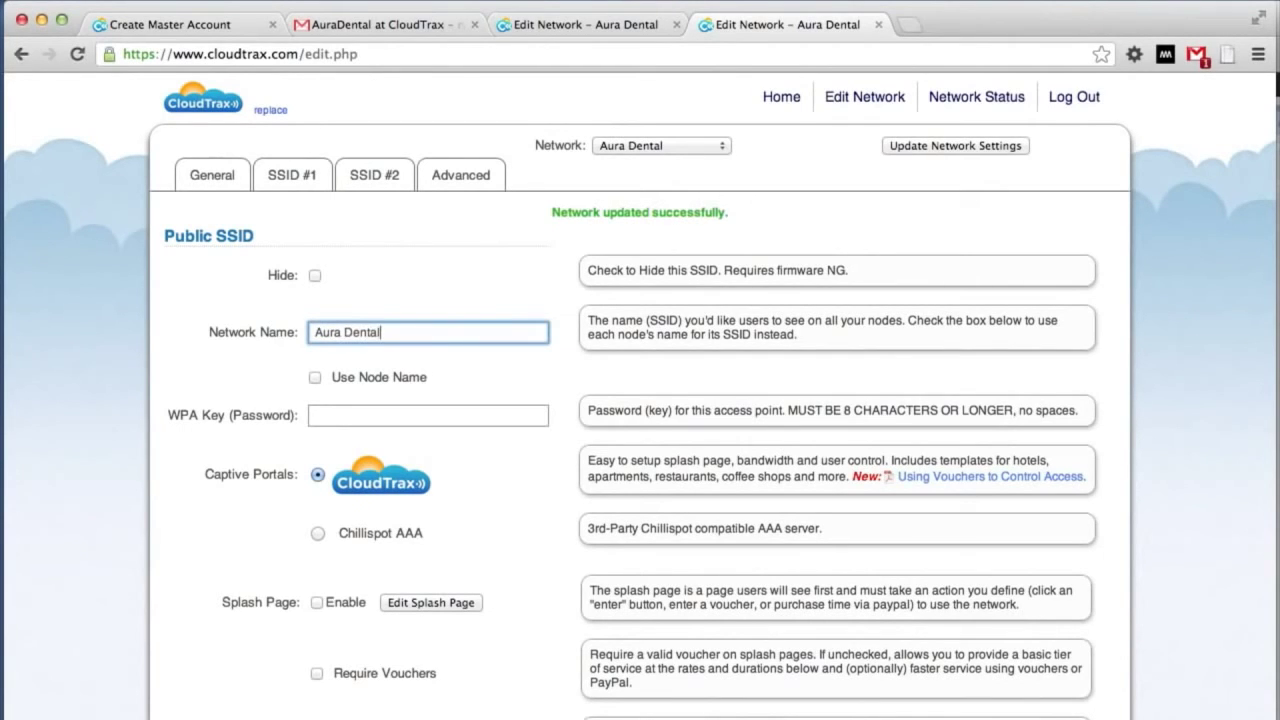
{"action": "left_click", "coordinate": [316, 415]}
- Lower the download limit to about 5210 kbps and upload to about 2010 kbps, then save
{"action": "scroll", "coordinate": [640, 400], "scroll_direction": "down", "scroll_amount": 2}
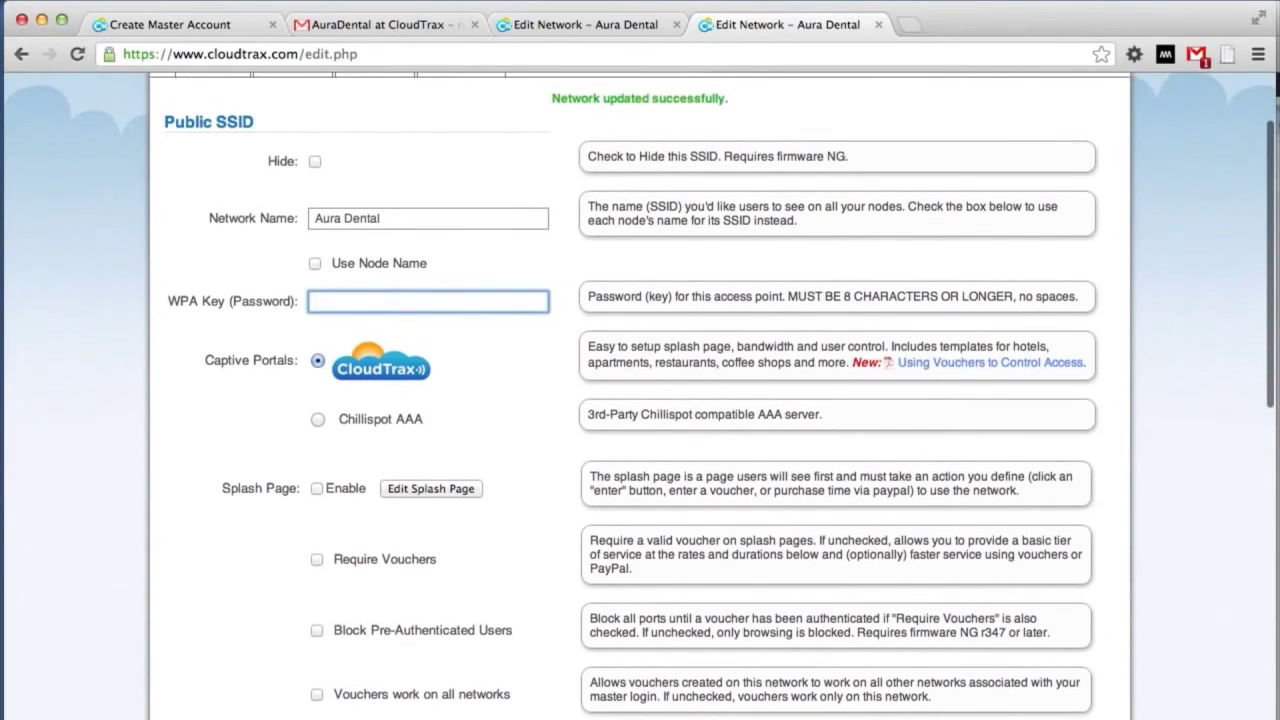
{"action": "scroll", "coordinate": [640, 400], "scroll_direction": "down", "scroll_amount": 1}
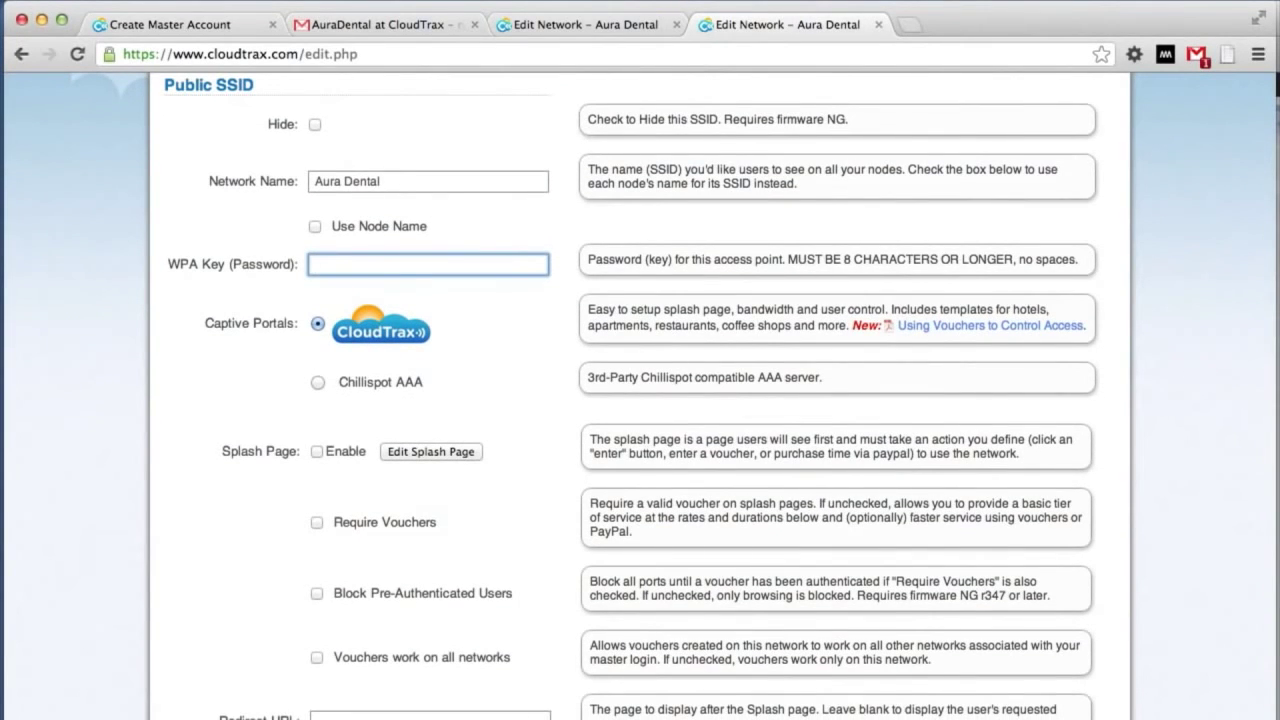
{"action": "scroll", "coordinate": [640, 400], "scroll_direction": "down", "scroll_amount": 3}
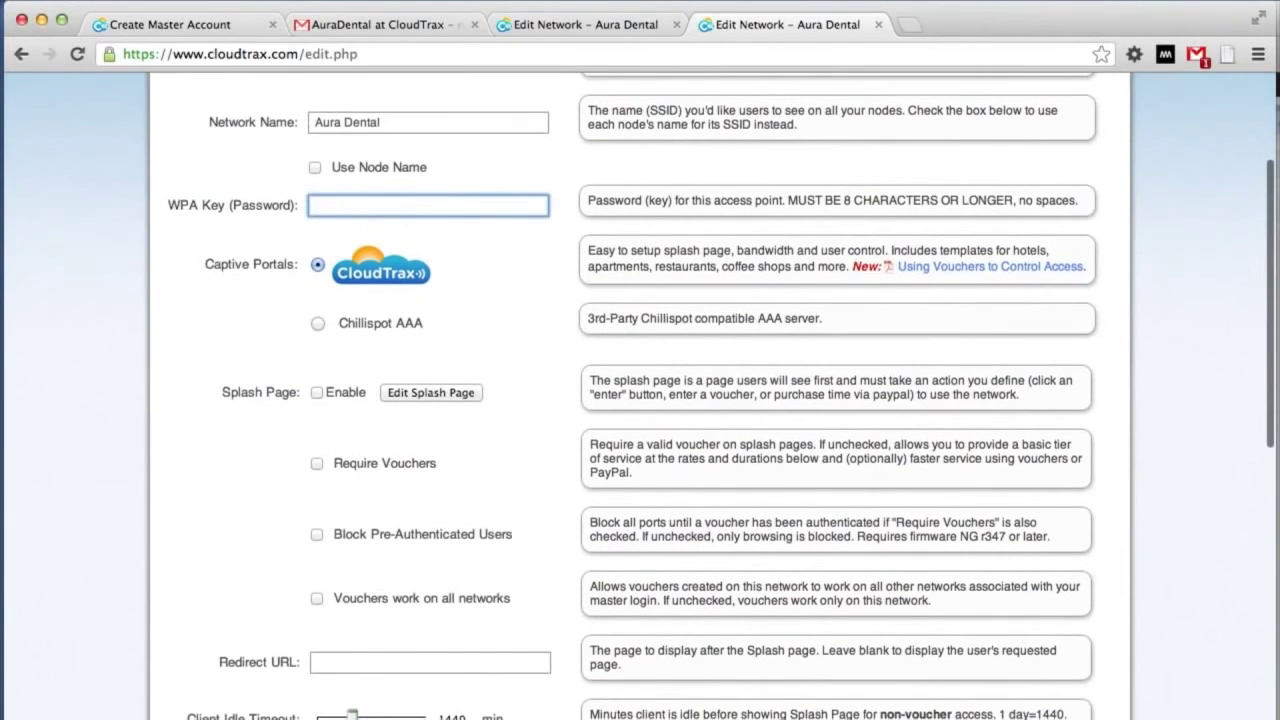
{"action": "scroll", "coordinate": [640, 400], "scroll_direction": "down", "scroll_amount": 2}
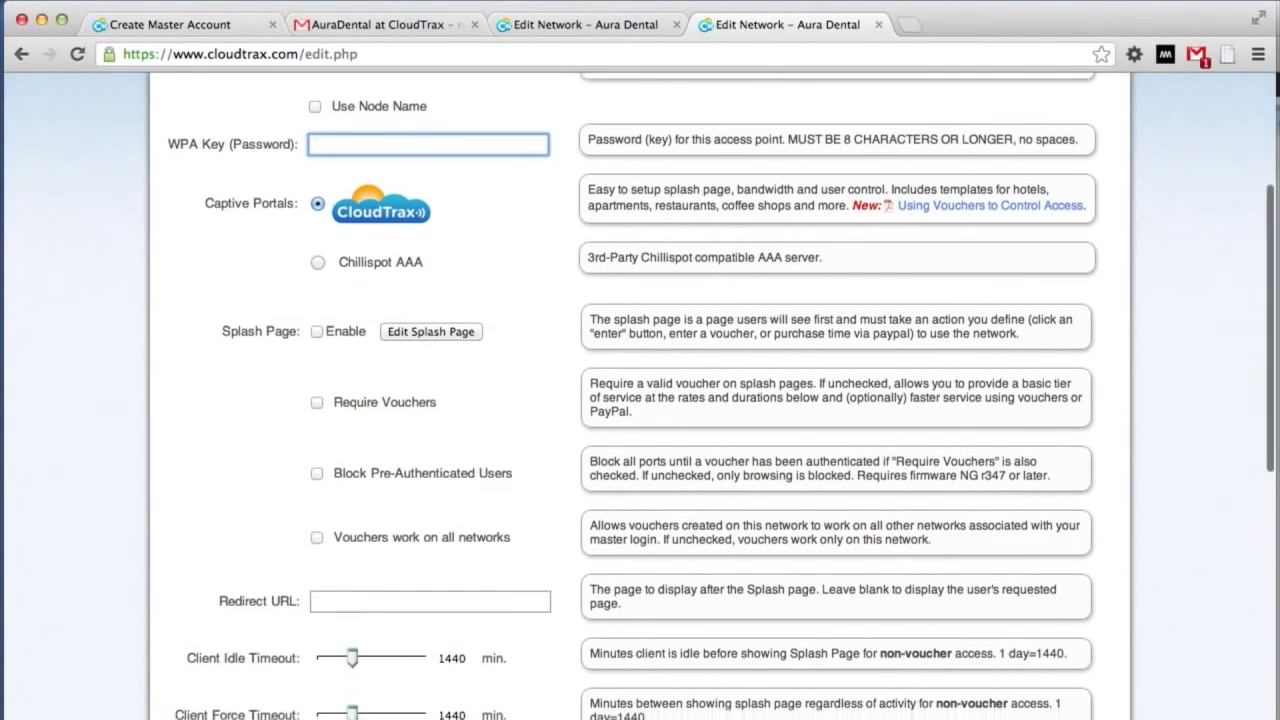
{"action": "scroll", "coordinate": [640, 400], "scroll_direction": "down", "scroll_amount": 5}
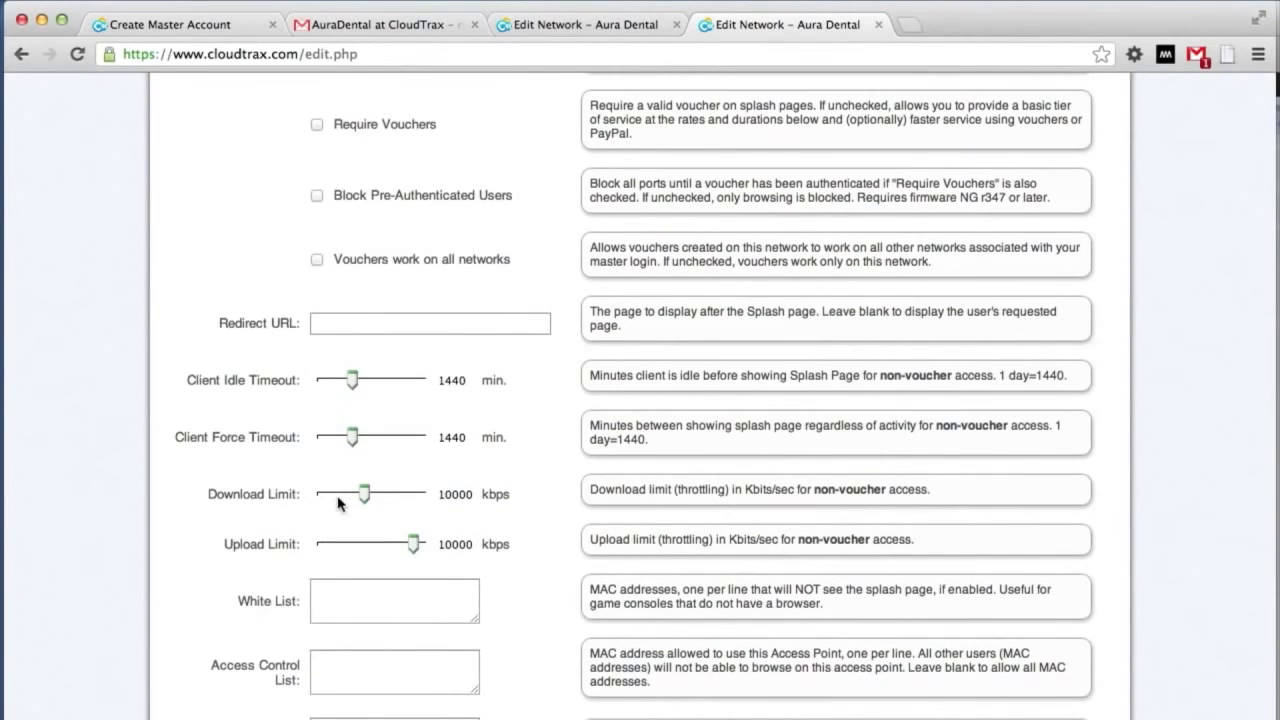
{"action": "left_click", "coordinate": [365, 494]}
{"action": "left_click_drag", "start_coordinate": [361, 494], "coordinate": [339, 494]}
{"action": "left_click_drag", "start_coordinate": [413, 543], "coordinate": [334, 549]}
{"action": "scroll", "coordinate": [234, 500], "scroll_direction": "down", "scroll_amount": 1}
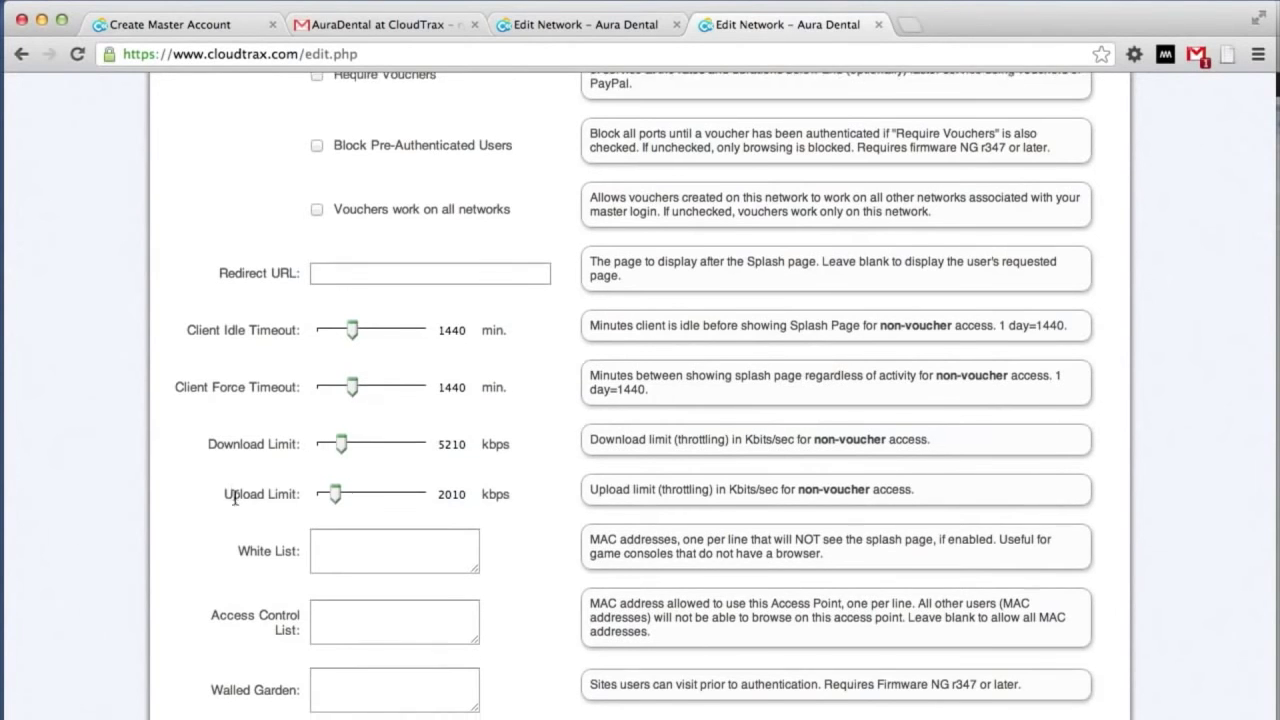
{"action": "scroll", "coordinate": [234, 498], "scroll_direction": "down", "scroll_amount": 5}
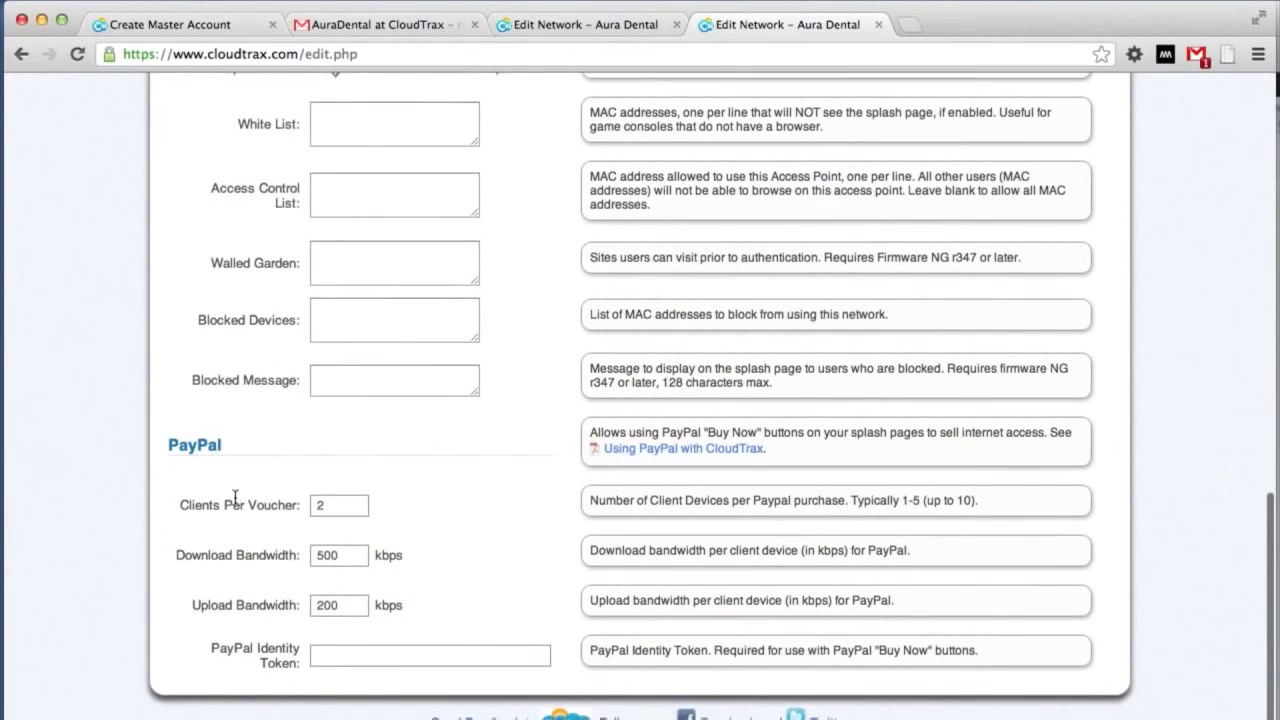
{"action": "scroll", "coordinate": [566, 406], "scroll_direction": "up", "scroll_amount": 10}
{"action": "scroll", "coordinate": [566, 406], "scroll_direction": "up", "scroll_amount": 3}
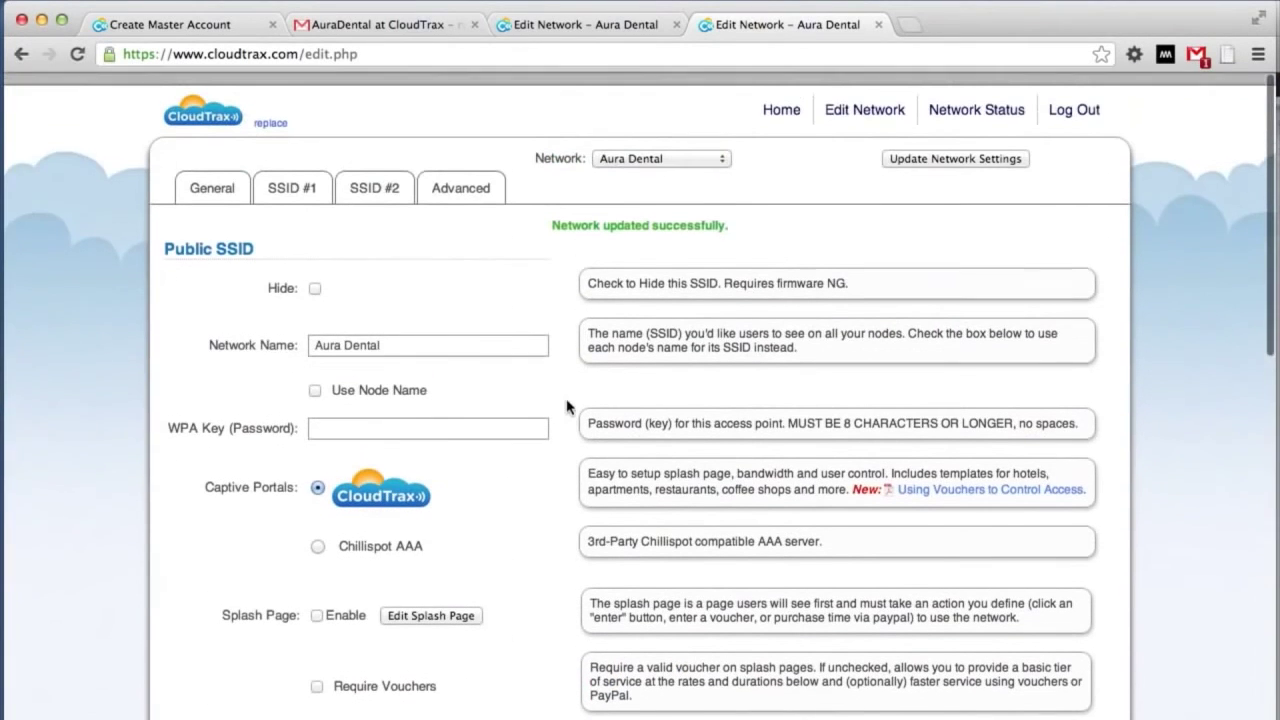
{"action": "left_click", "coordinate": [954, 161]}
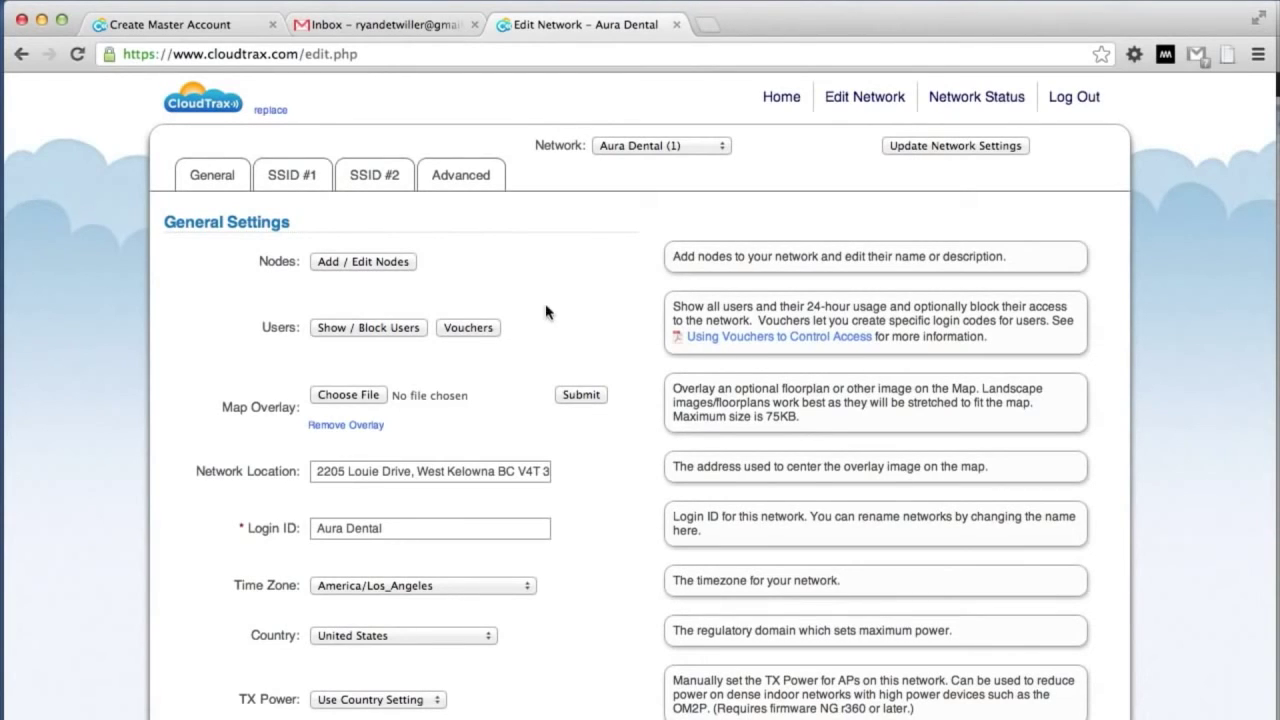
- Untick Enable on the private SSID #2 and save the change
{"action": "left_click", "coordinate": [380, 179]}
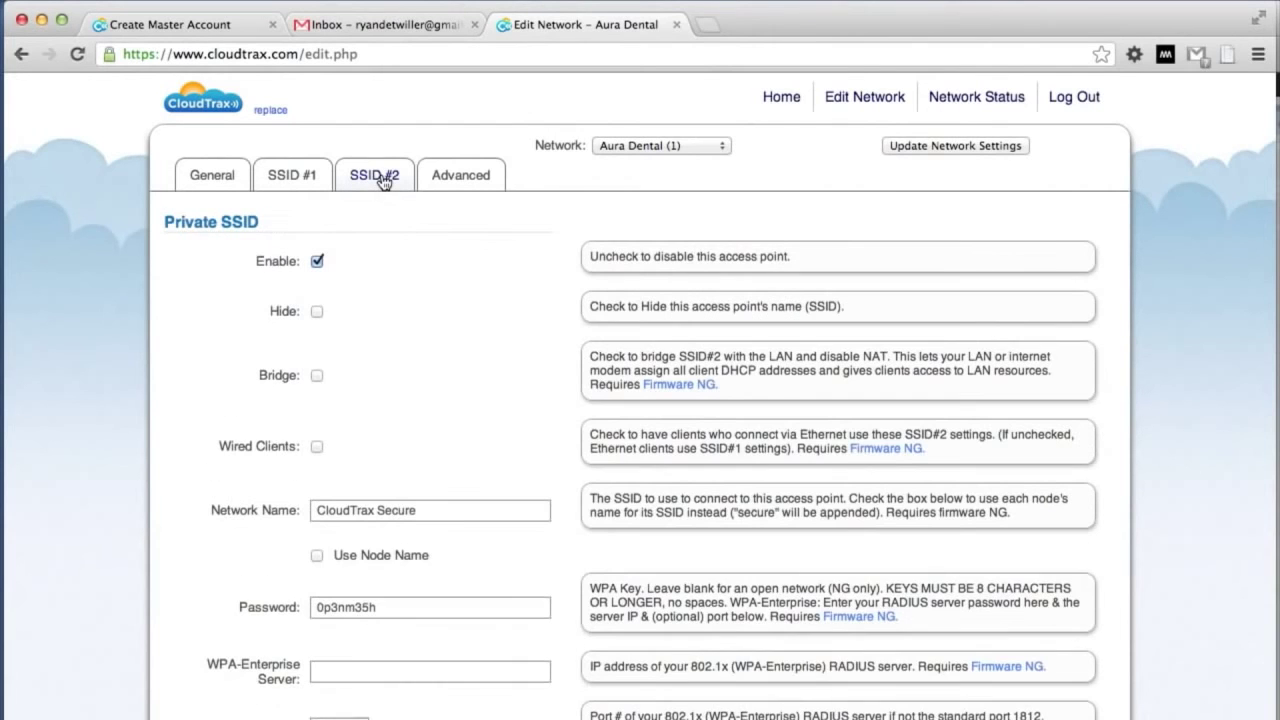
{"action": "left_click", "coordinate": [317, 262]}
{"action": "scroll", "coordinate": [458, 266], "scroll_direction": "down", "scroll_amount": 2}
{"action": "scroll", "coordinate": [458, 266], "scroll_direction": "up", "scroll_amount": 1}
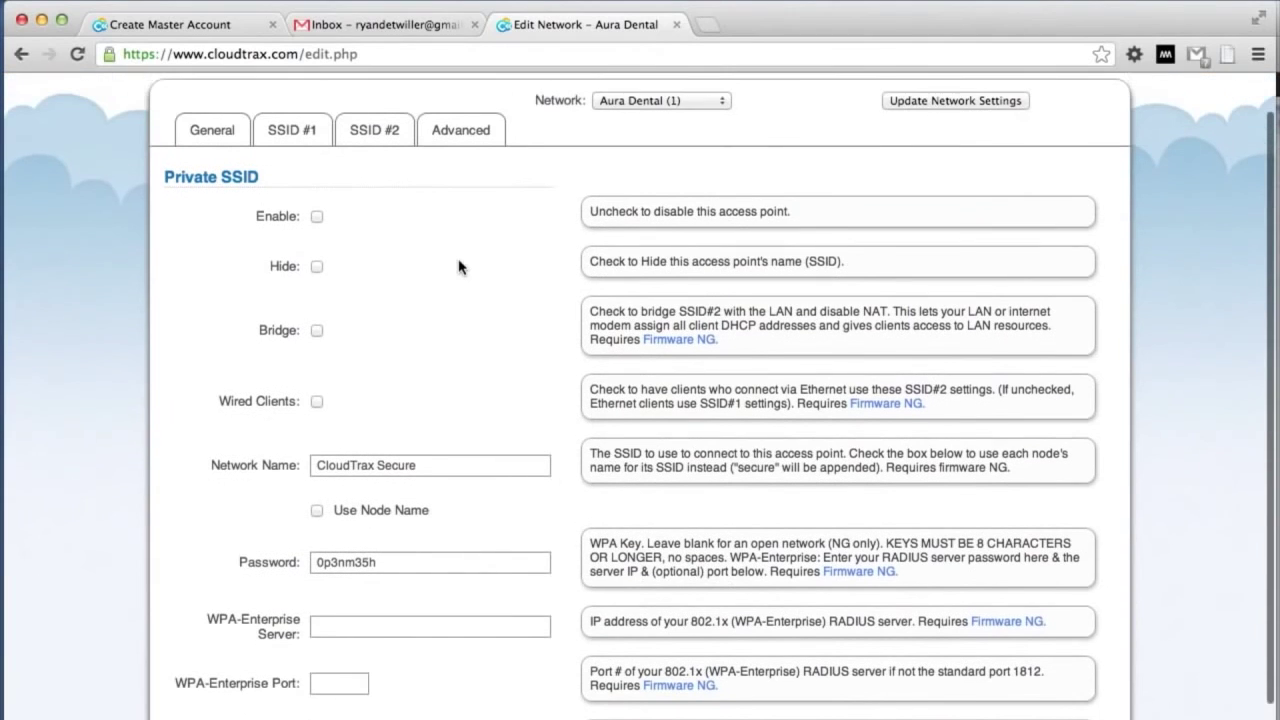
{"action": "left_click", "coordinate": [957, 108]}
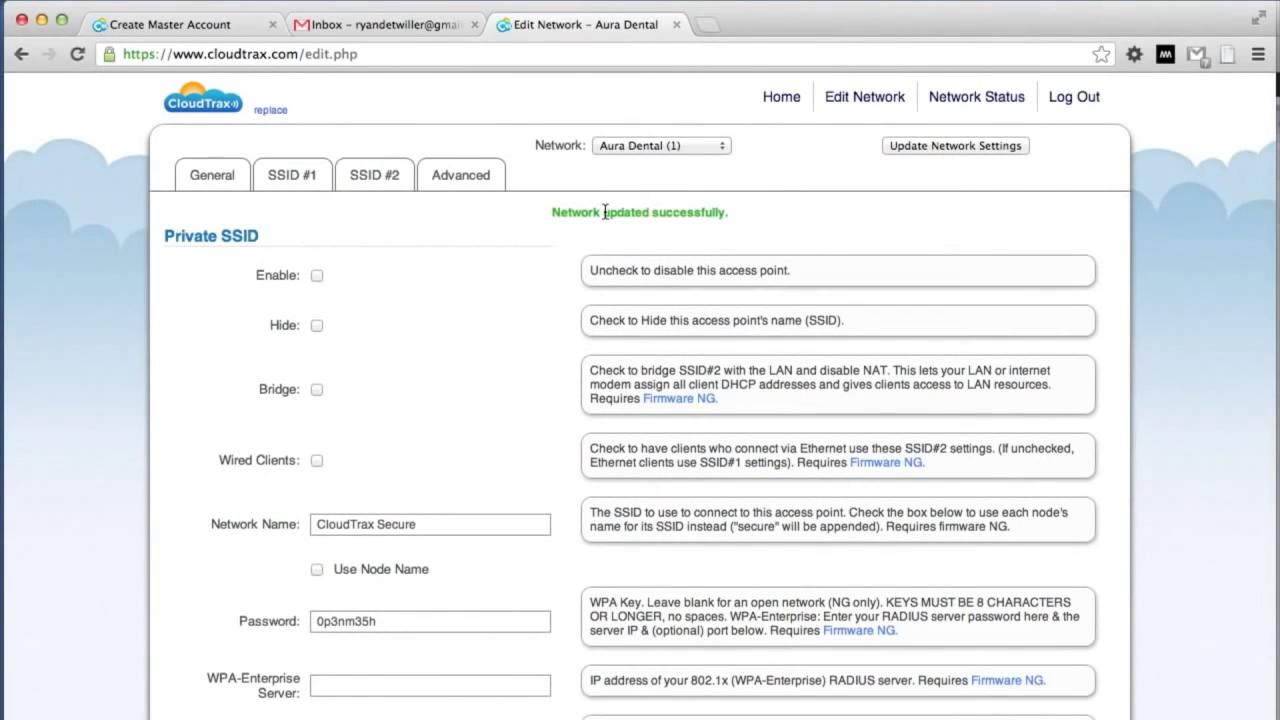
{"action": "left_click", "coordinate": [486, 177]}
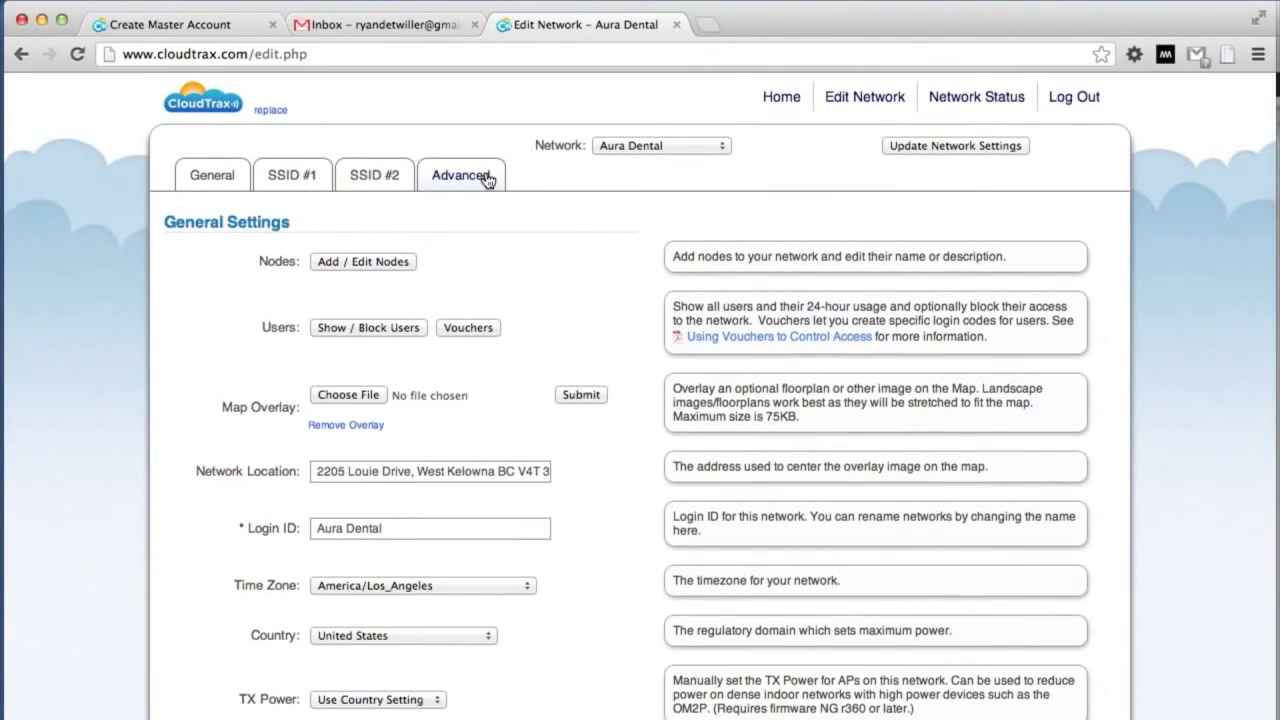
{"action": "left_click", "coordinate": [293, 176]}
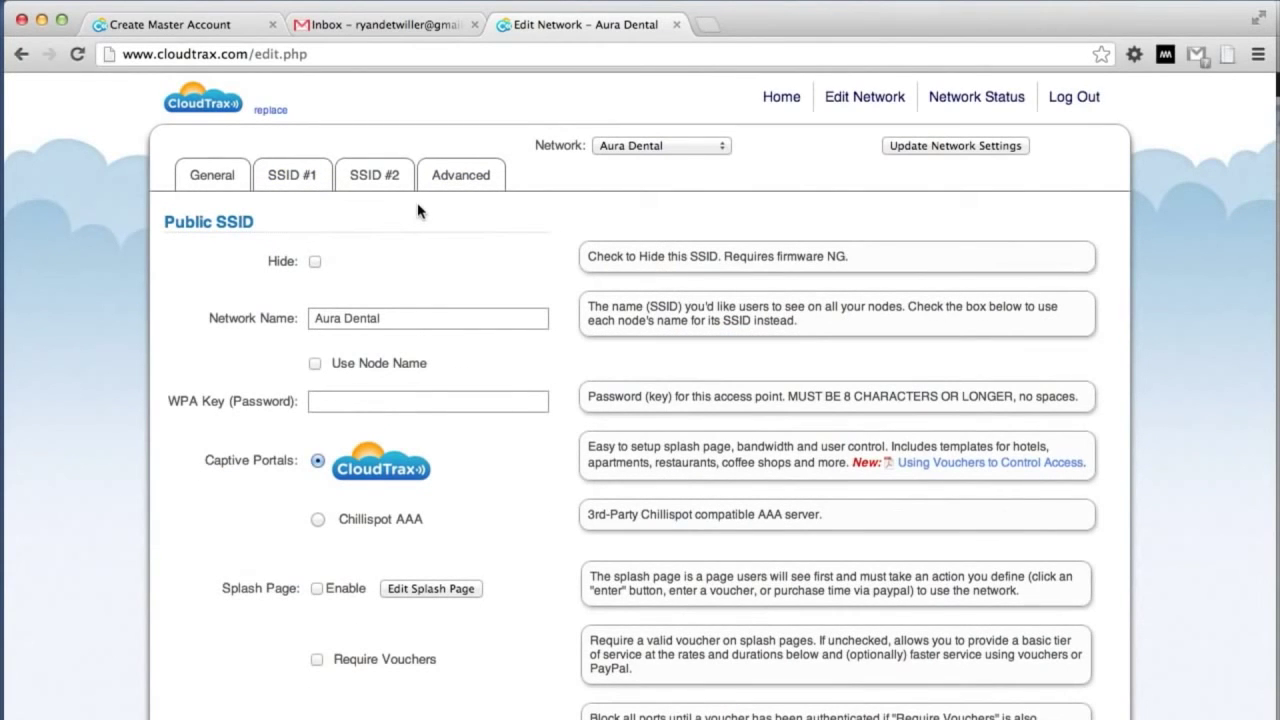
- Open the splash page editor and apply the downhill template
{"action": "left_click", "coordinate": [426, 587]}
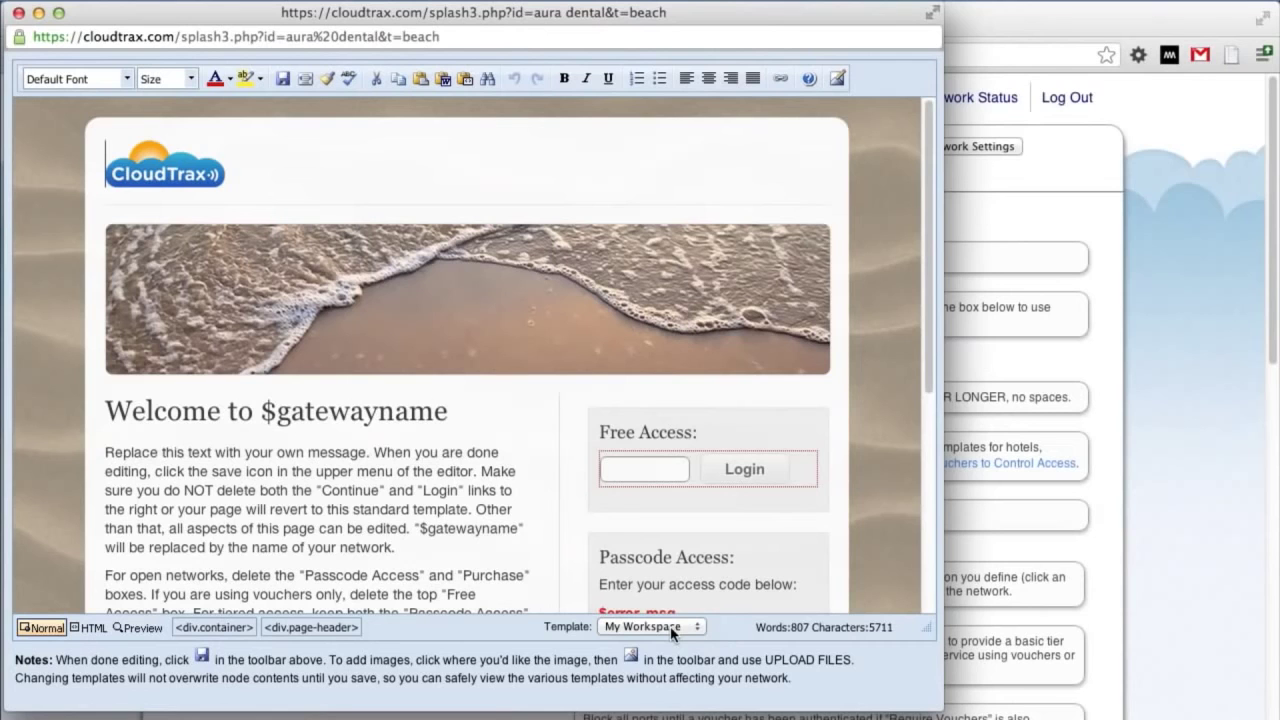
{"action": "left_click", "coordinate": [670, 626]}
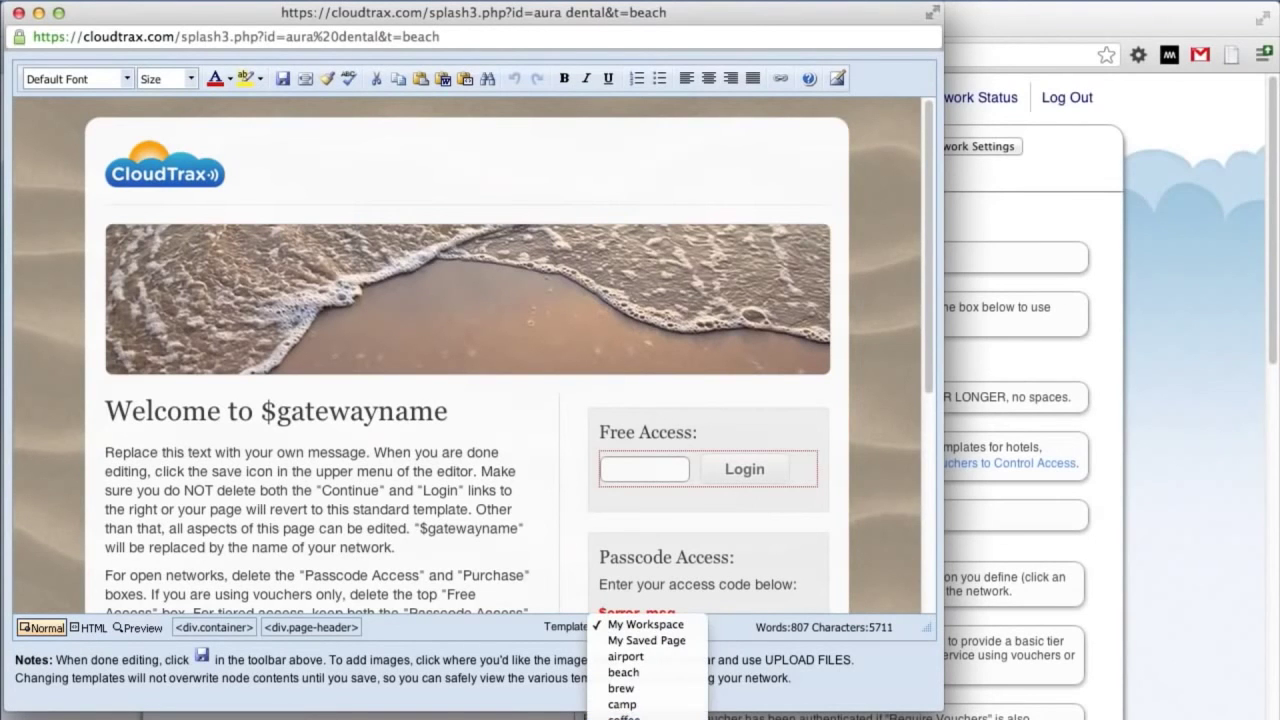
{"action": "left_click", "coordinate": [640, 712]}
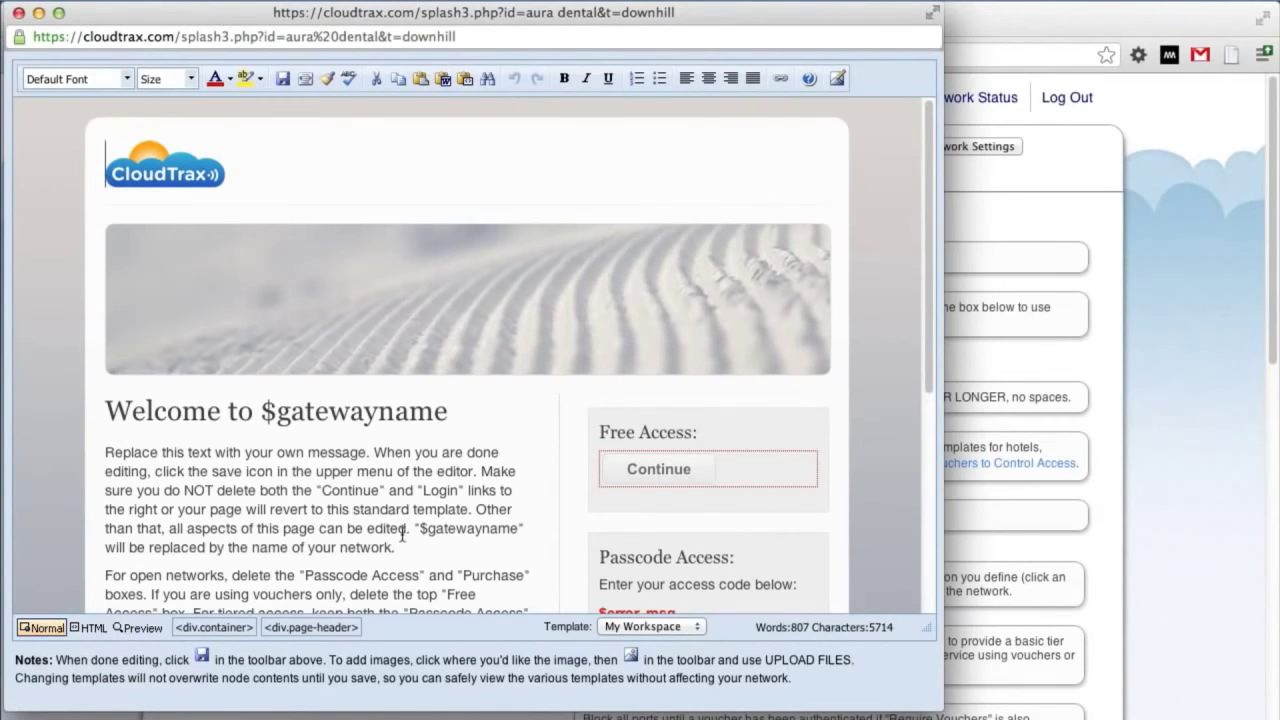
- Position the cursor after the top logo and bring up the Insert Image dialog
{"action": "scroll", "coordinate": [927, 295], "scroll_direction": "down", "scroll_amount": 5}
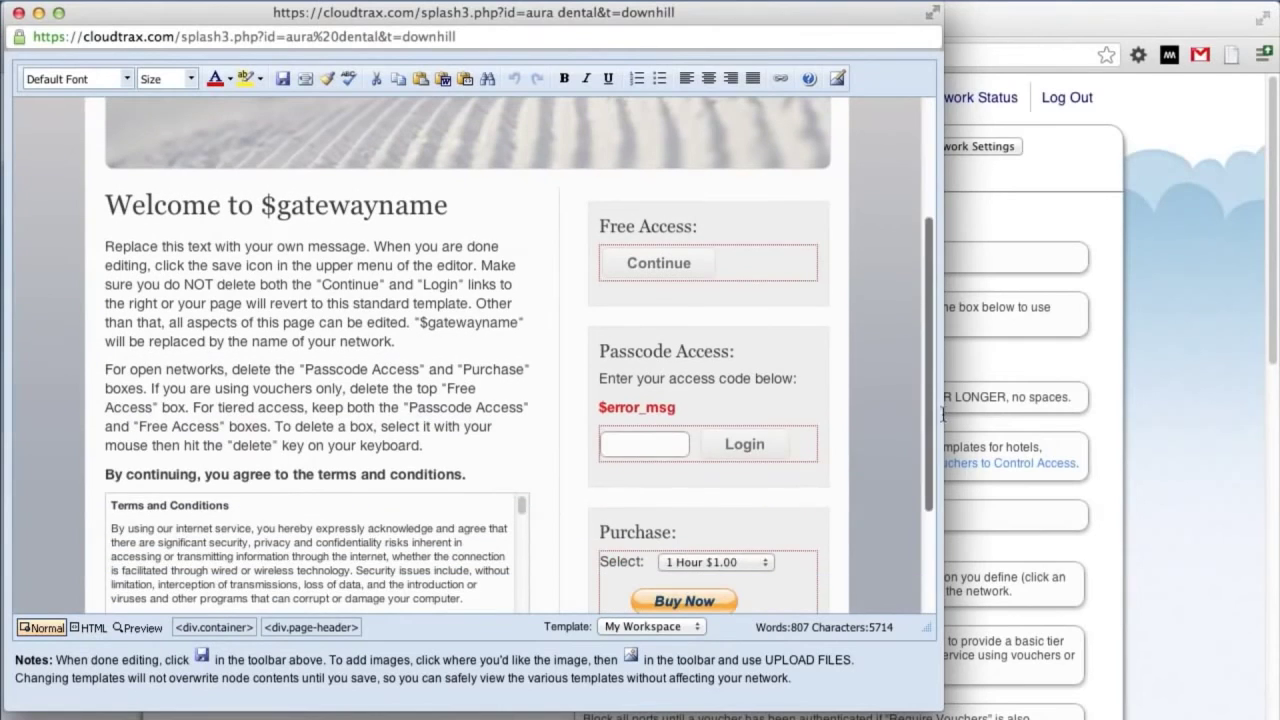
{"action": "scroll", "coordinate": [931, 382], "scroll_direction": "down", "scroll_amount": 2}
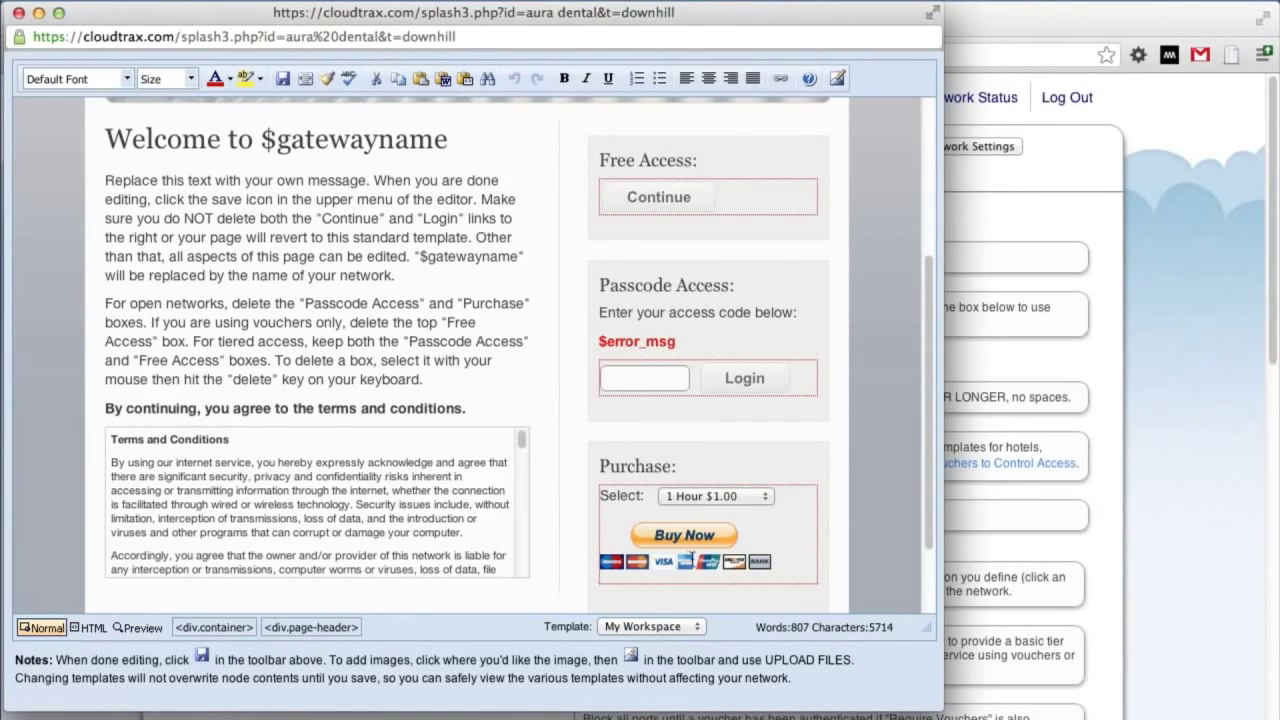
{"action": "left_click_drag", "start_coordinate": [929, 468], "coordinate": [938, 243]}
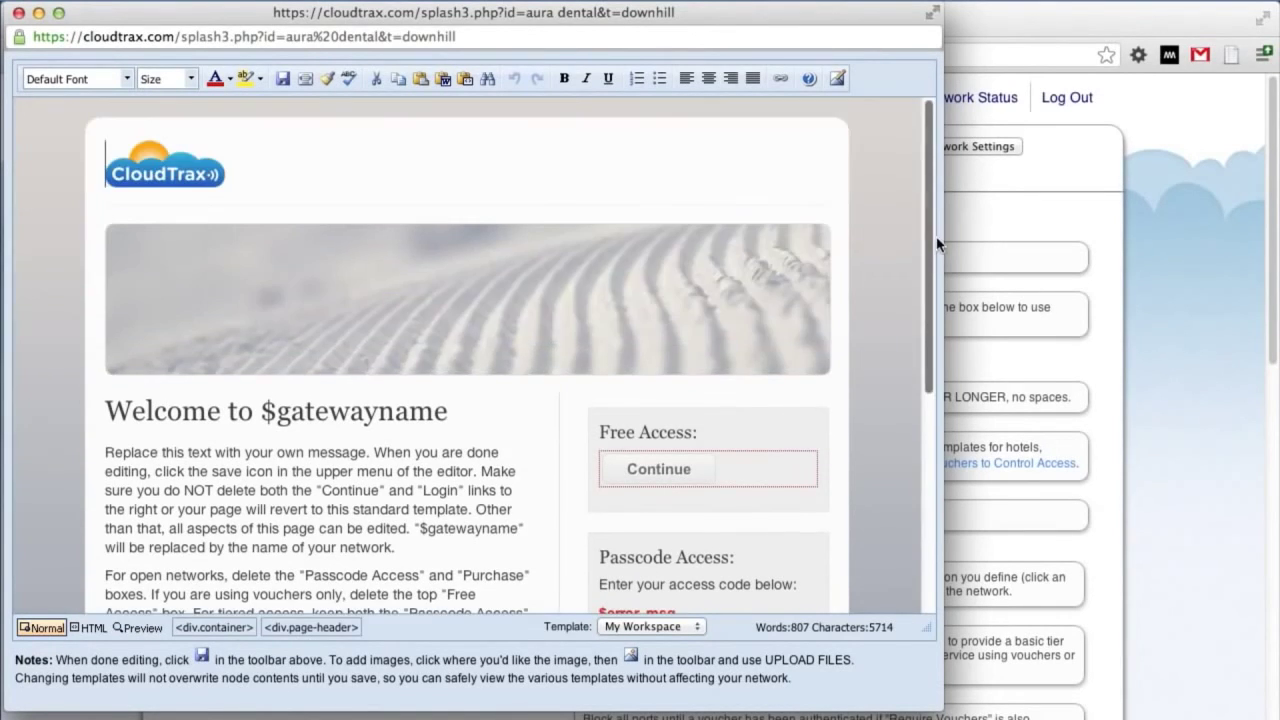
{"action": "left_click", "coordinate": [330, 170]}
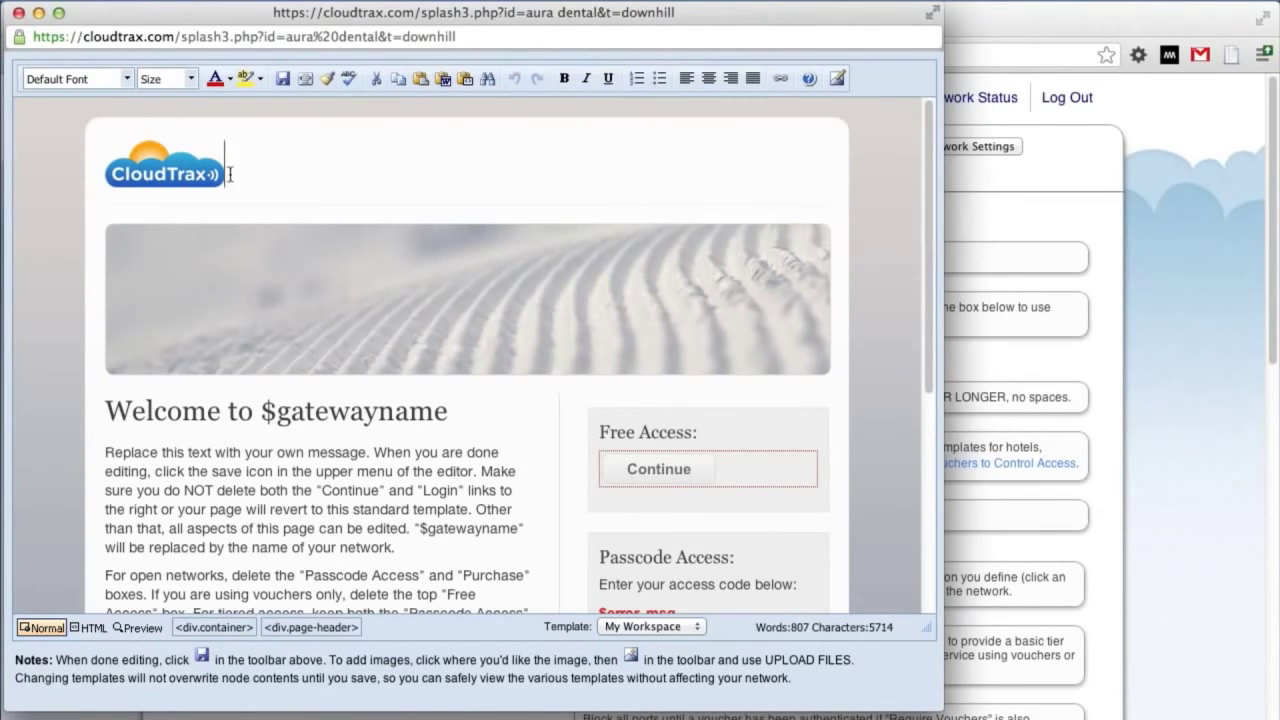
{"action": "left_click", "coordinate": [838, 78]}
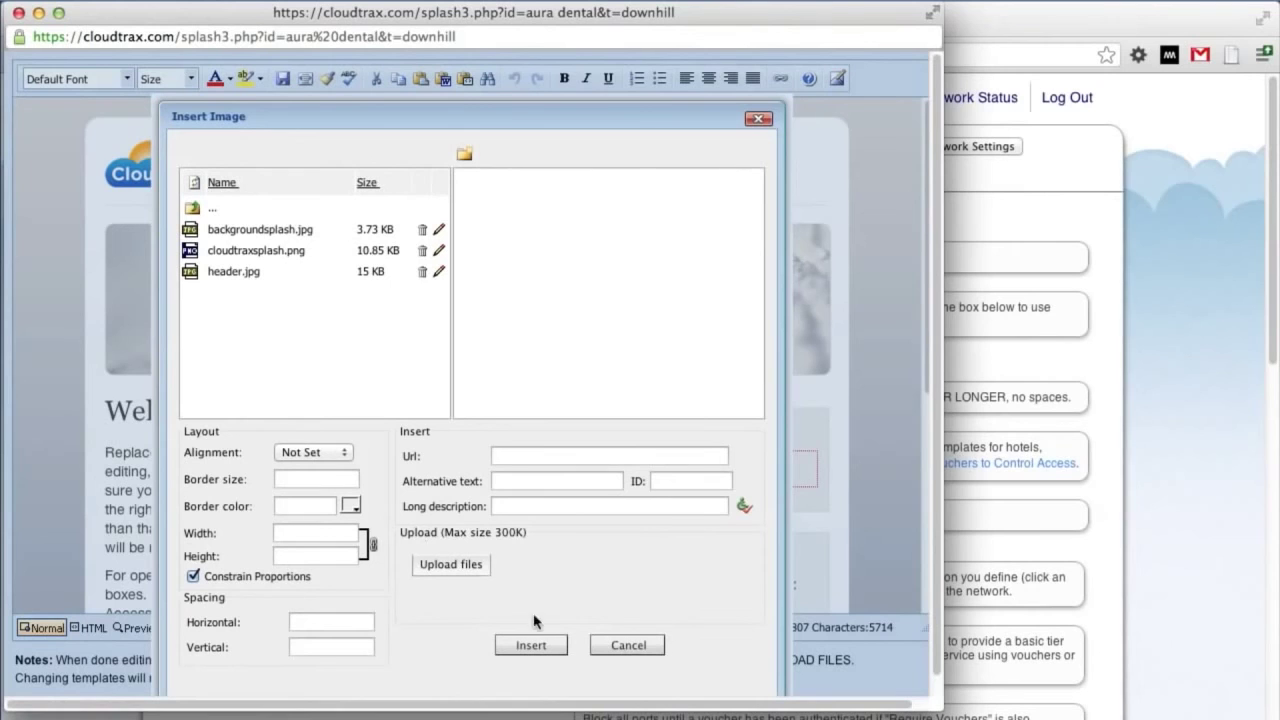
- Upload auralogo.png from the Desktop, insert it, and delete the old CloudTrax logo
{"action": "left_click", "coordinate": [476, 568]}
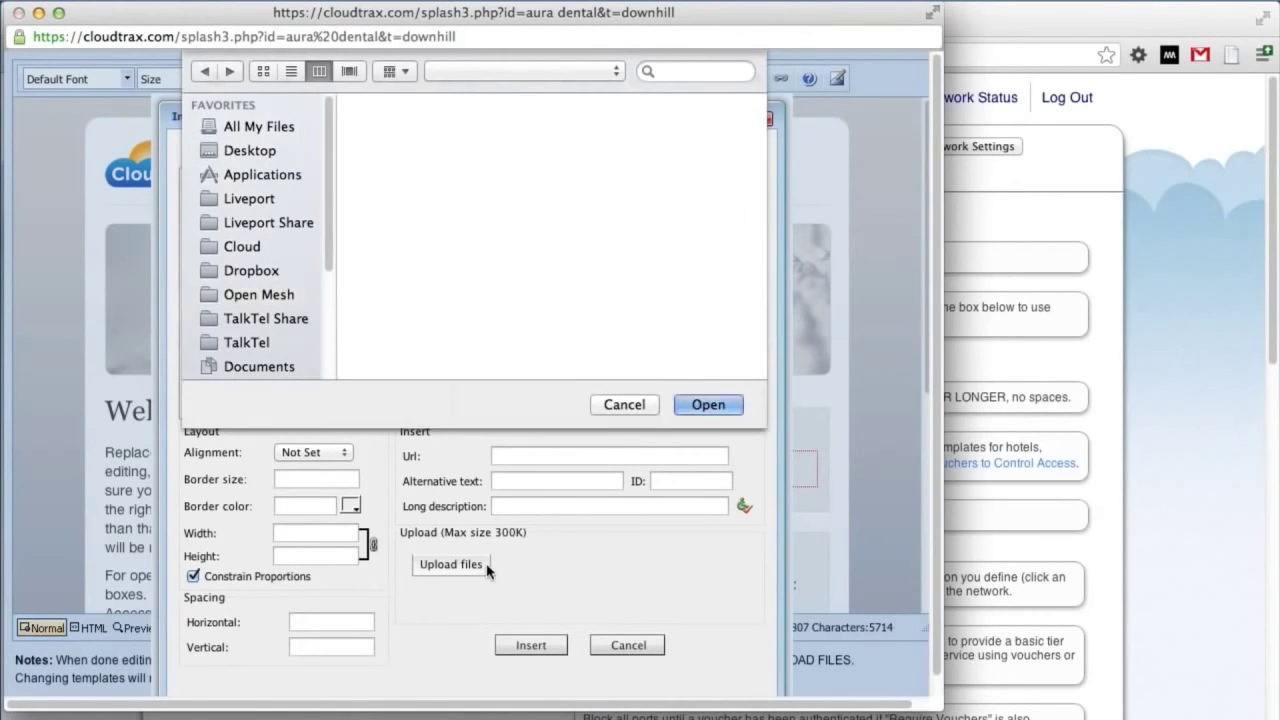
{"action": "left_click", "coordinate": [286, 149]}
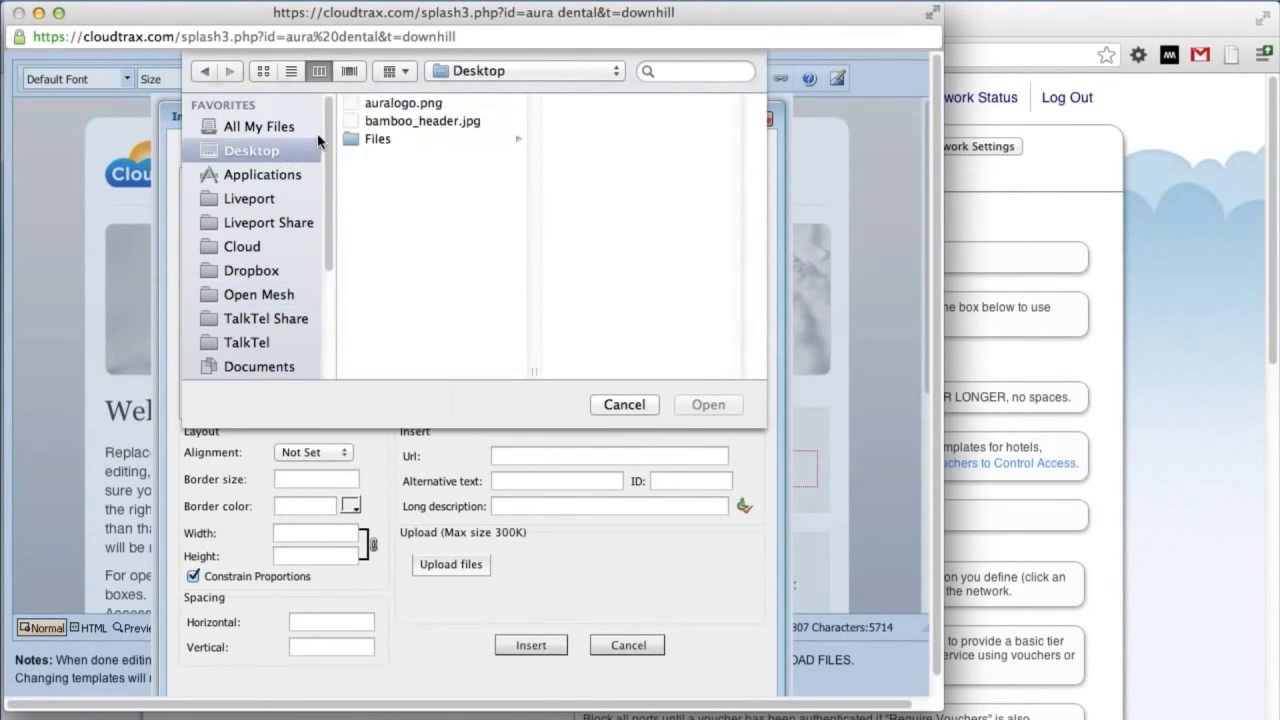
{"action": "left_click", "coordinate": [400, 104]}
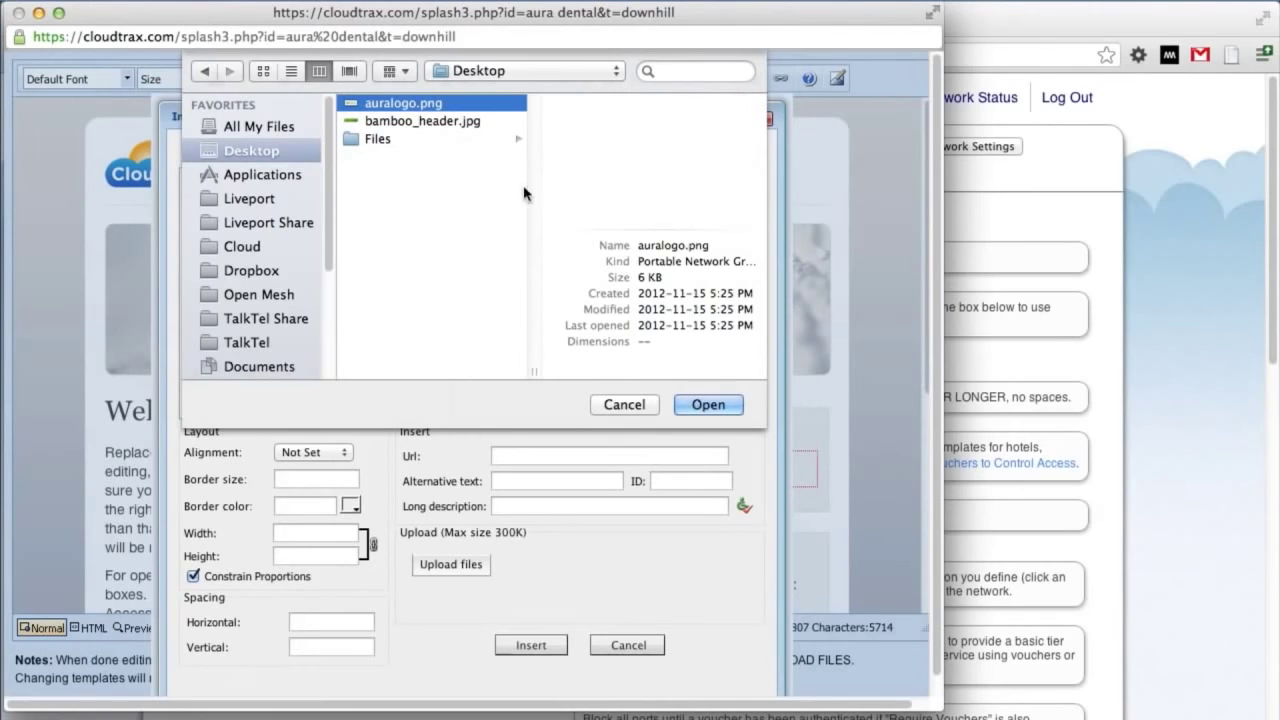
{"action": "left_click", "coordinate": [708, 404]}
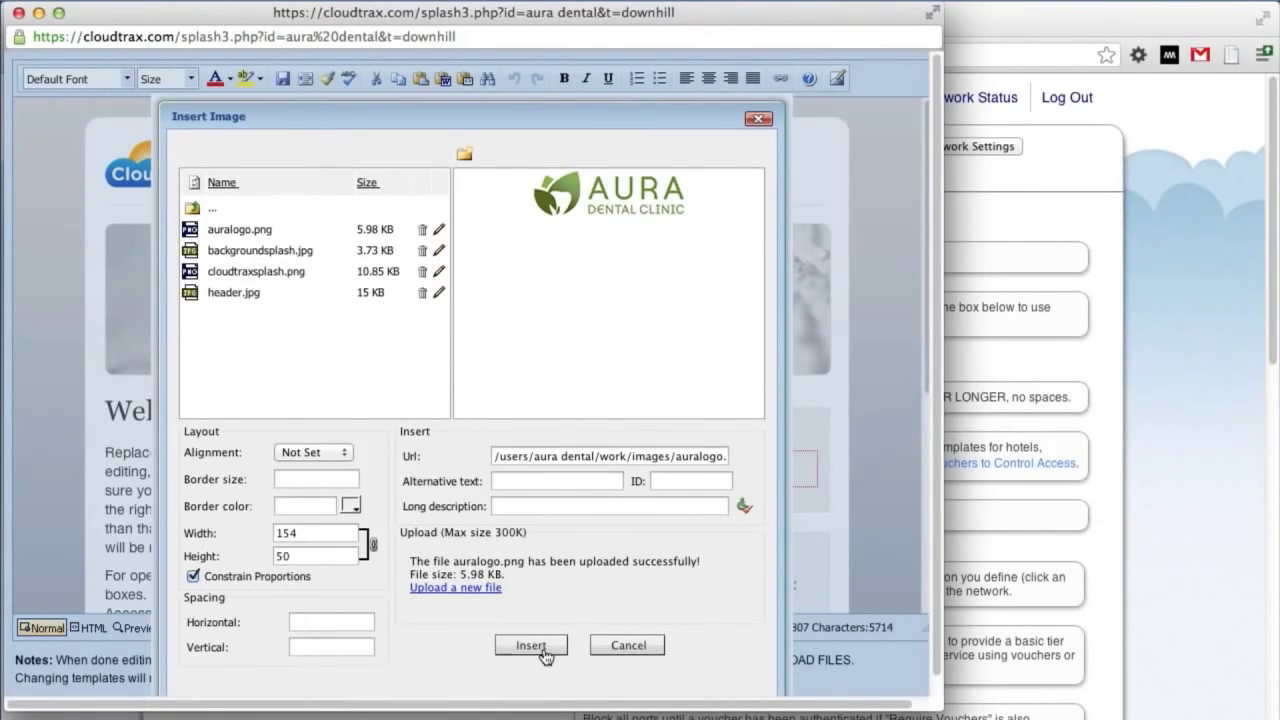
{"action": "left_click", "coordinate": [531, 645]}
{"action": "left_click", "coordinate": [402, 173]}
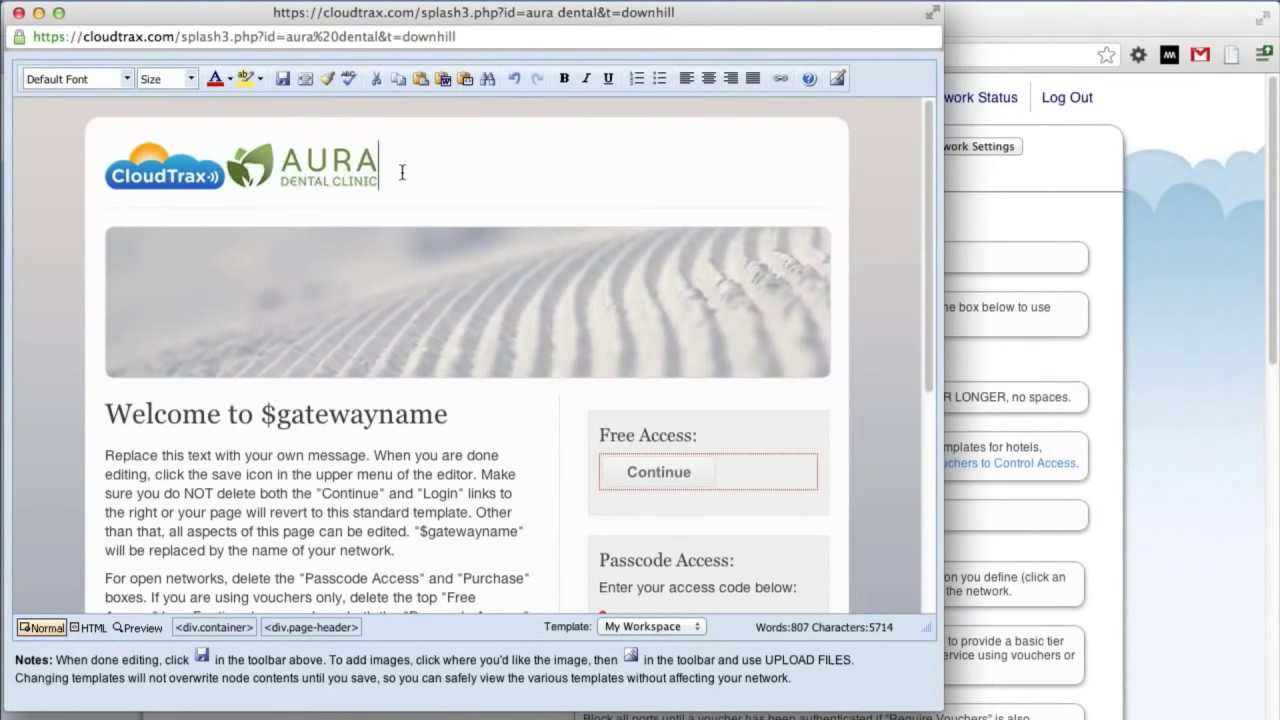
{"action": "key", "text": "Left"}
{"action": "key", "text": "BackSpace"}
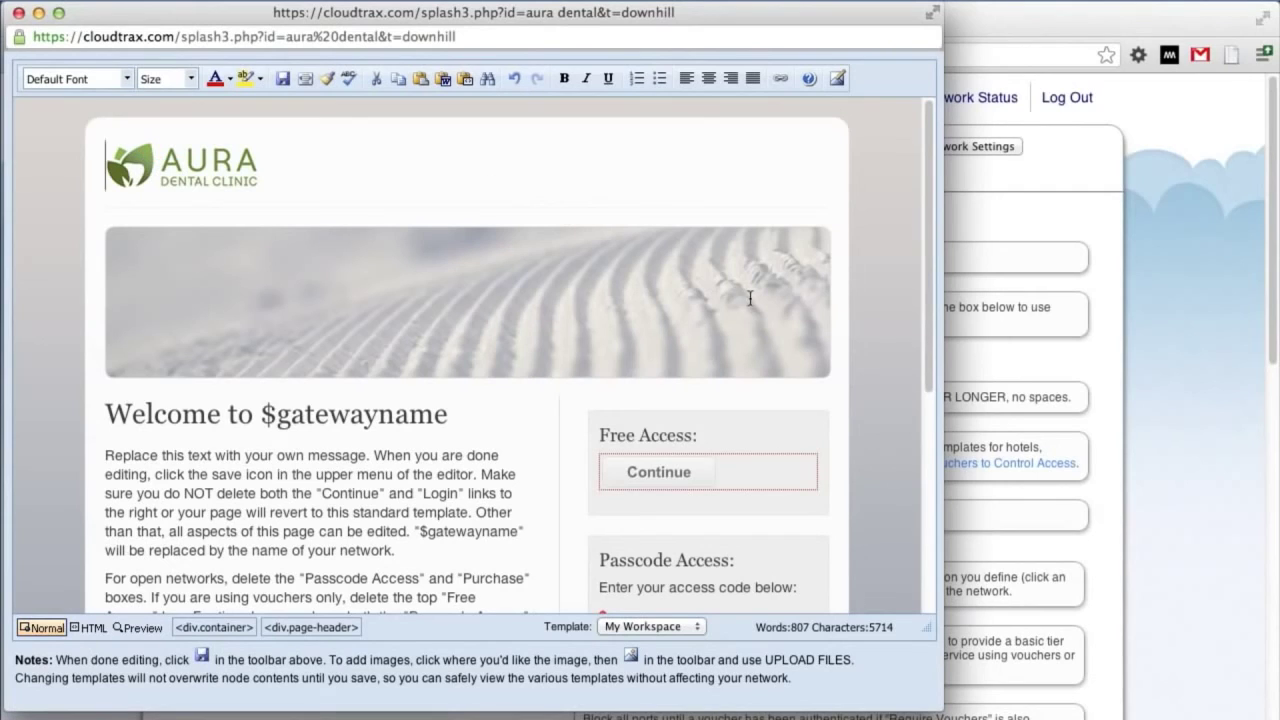
{"action": "left_click", "coordinate": [835, 290]}
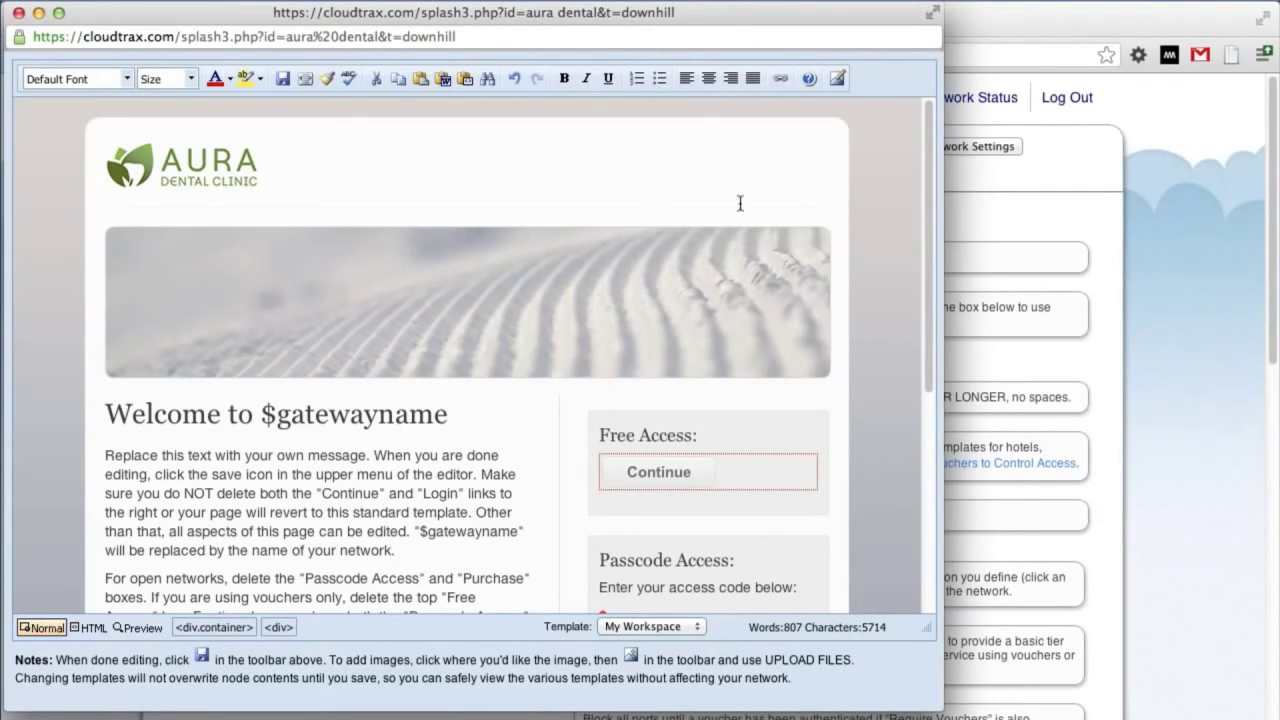
{"action": "left_click", "coordinate": [837, 80]}
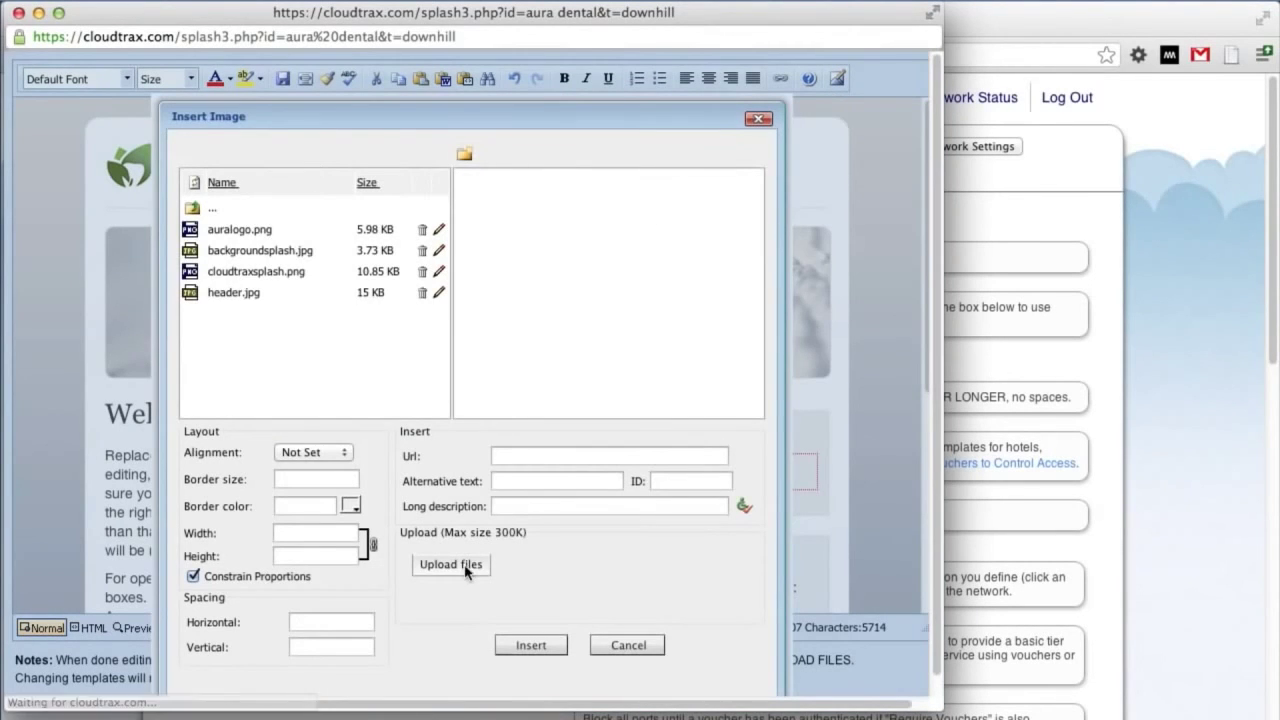
- Upload and insert bamboo_header.jpg, then delete the grey dune banner image
{"action": "left_click", "coordinate": [464, 567]}
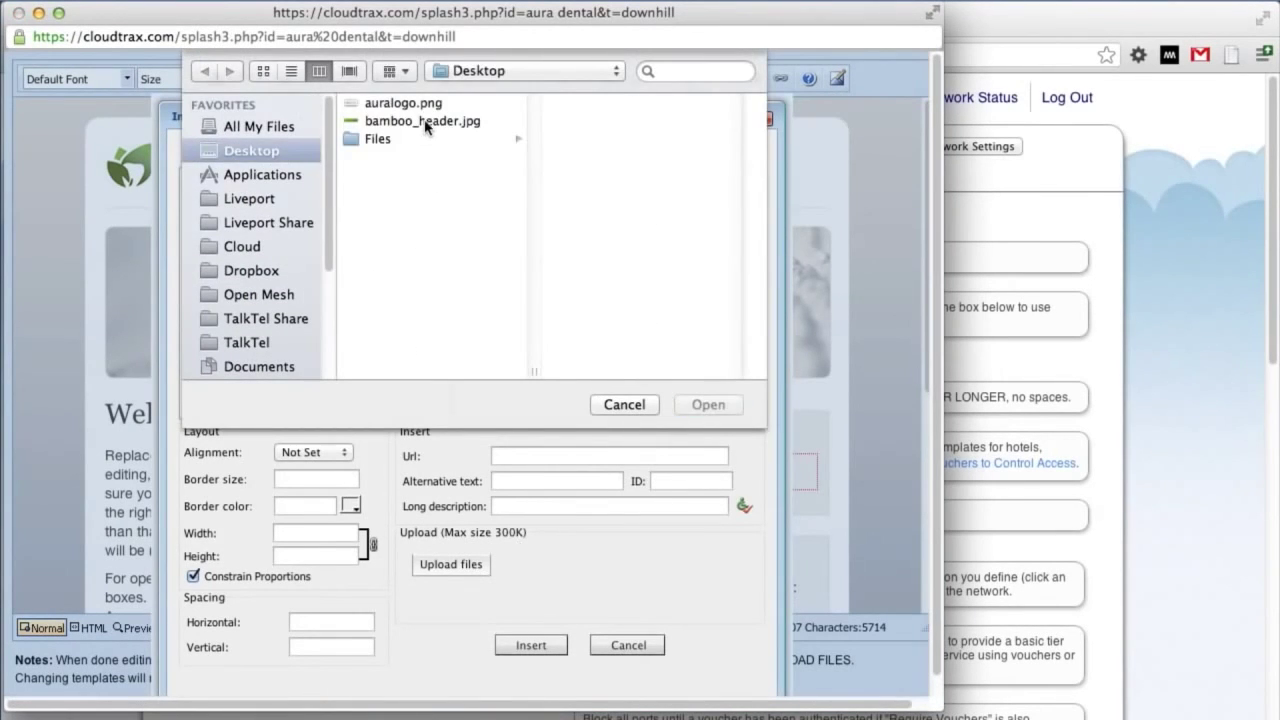
{"action": "left_click", "coordinate": [424, 122]}
{"action": "left_click", "coordinate": [708, 404]}
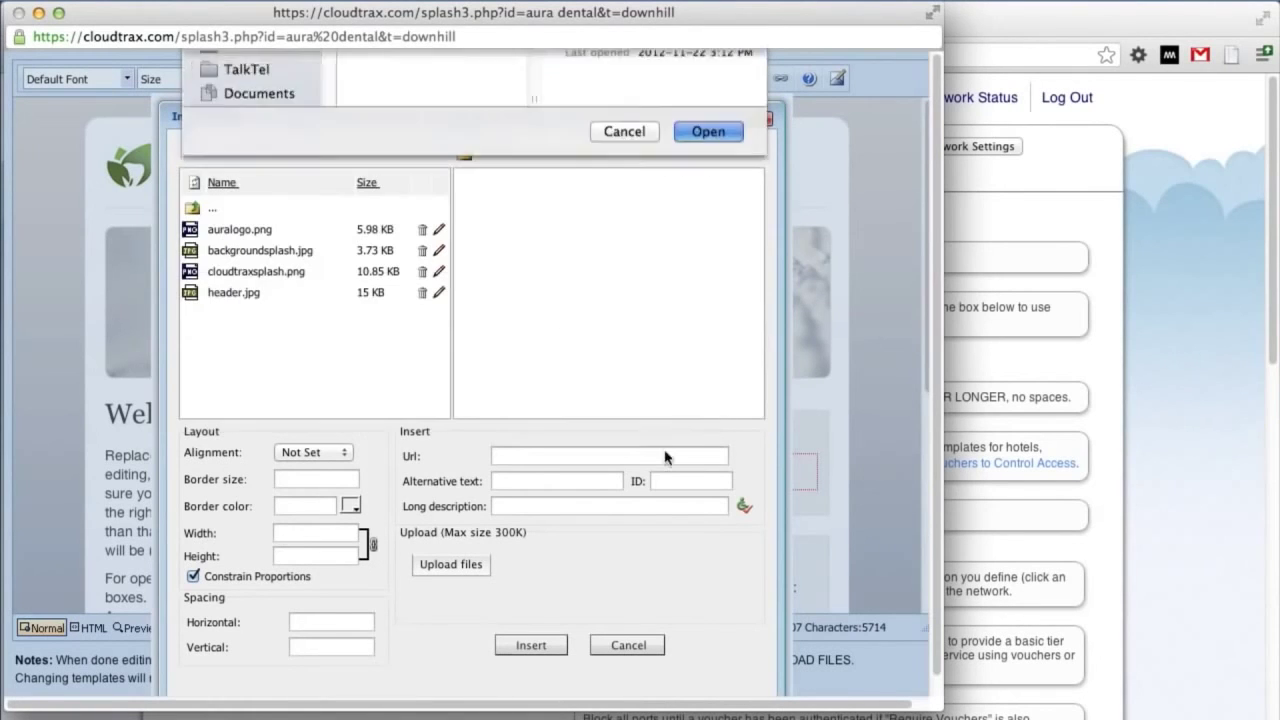
{"action": "left_click", "coordinate": [547, 648]}
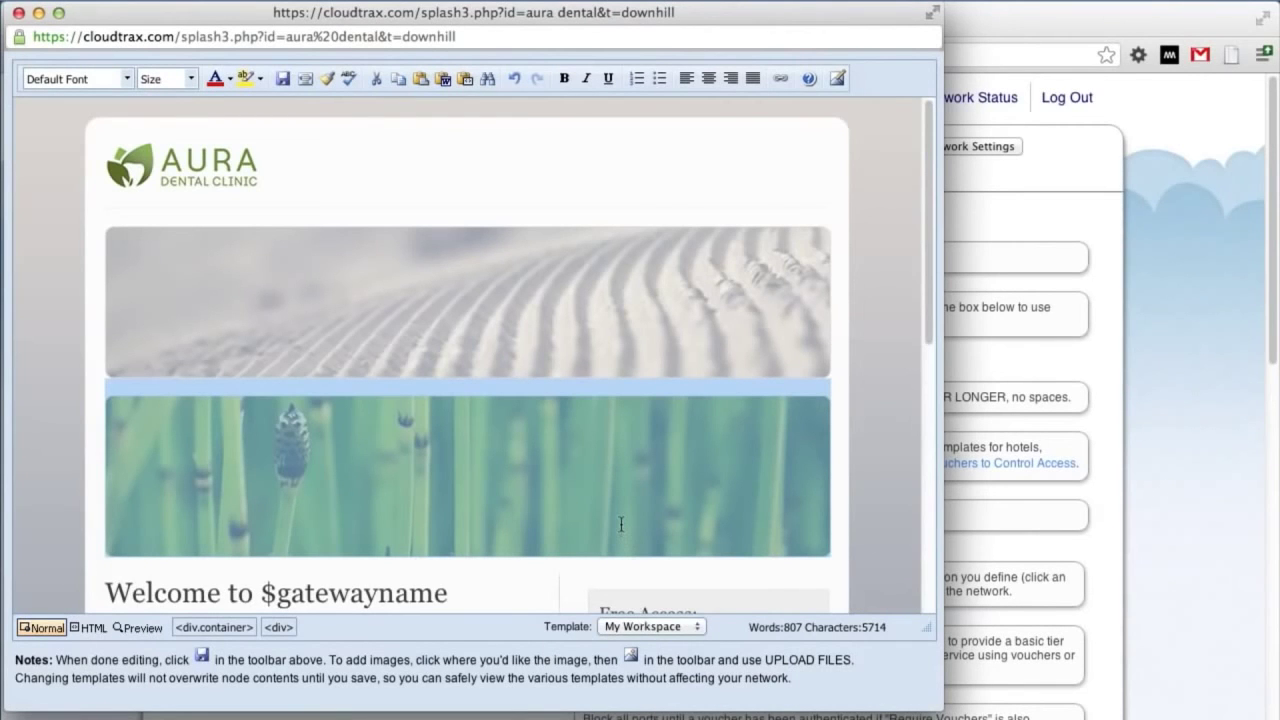
{"action": "key", "text": "Left"}
{"action": "key", "text": "BackSpace"}
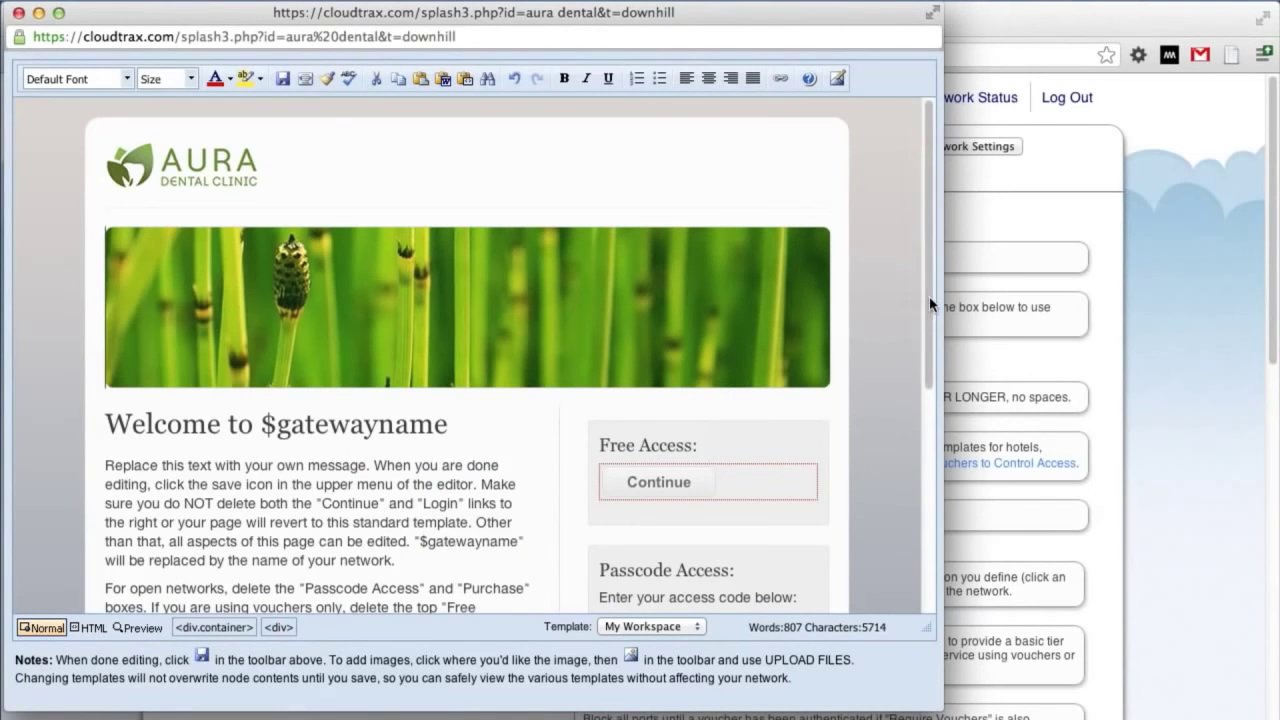
{"action": "left_click_drag", "start_coordinate": [929, 303], "coordinate": [935, 424]}
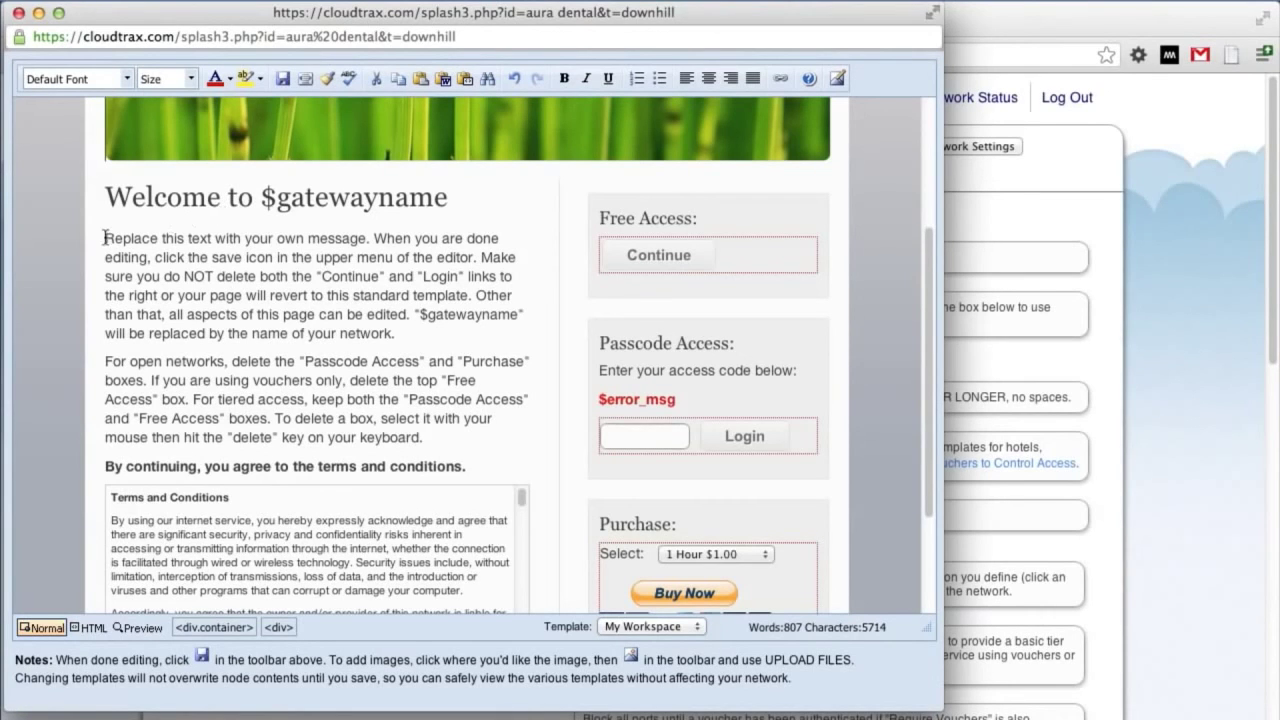
- Replace the two placeholder welcome paragraphs with the pasted Aura Dental Clinic message
{"action": "left_click_drag", "start_coordinate": [104, 238], "coordinate": [421, 436]}
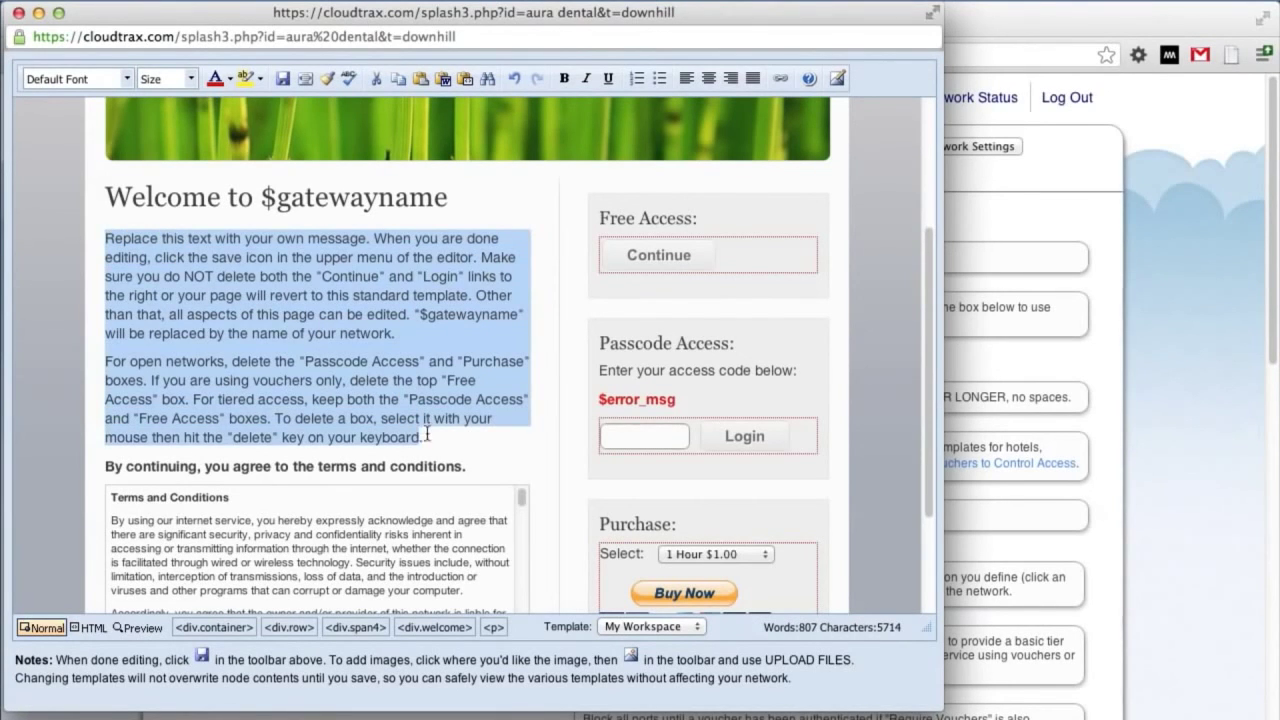
{"action": "type", "text": "Here at Aura Dental Clinic, our goal is to provide you with great service and care. We chose the name because we want it to exemplify your experience. Everything from the moment you enter our spa-like facility is designed to make you feel at ease. Relaxing music and colors invite you into our office. Enjoy a beverage as you sit in our waiting room. All our patients will be treated in a professional but friendly manner. Our hope is to improve your perception of how dentistry can be. Enjoy this complimentary wireless Internet access."}
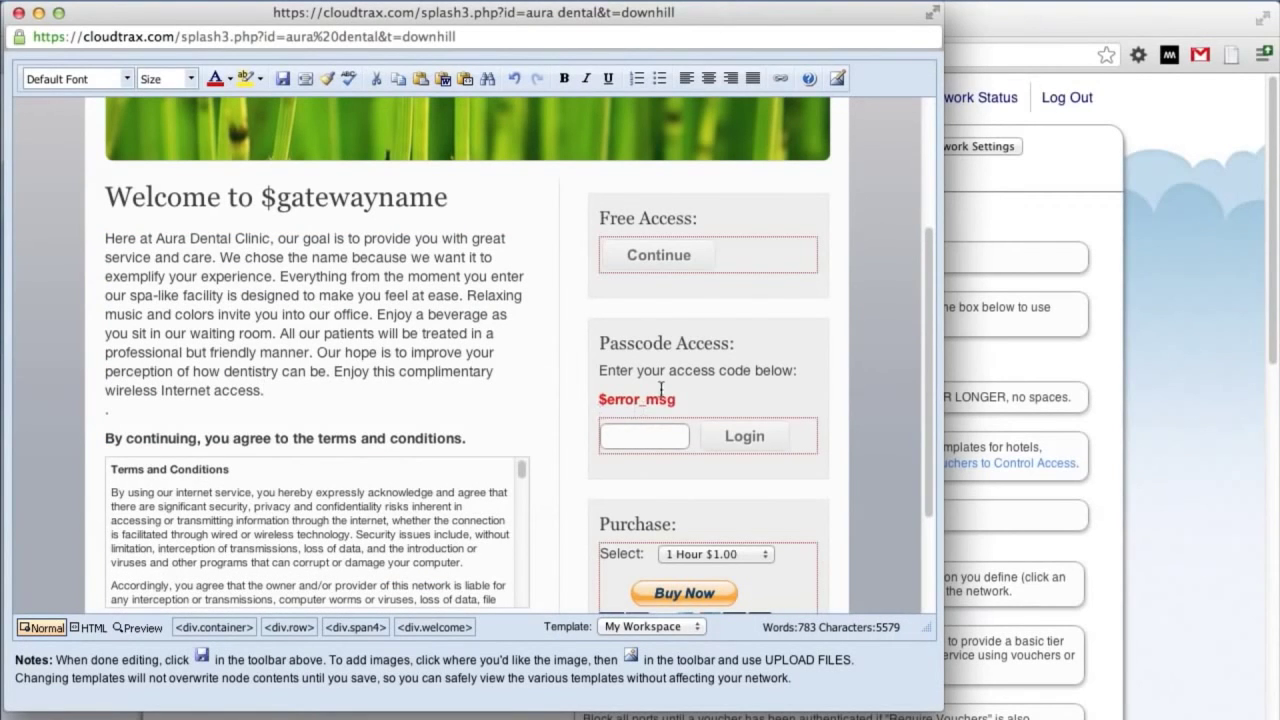
{"action": "scroll", "coordinate": [921, 339], "scroll_direction": "down", "scroll_amount": 2}
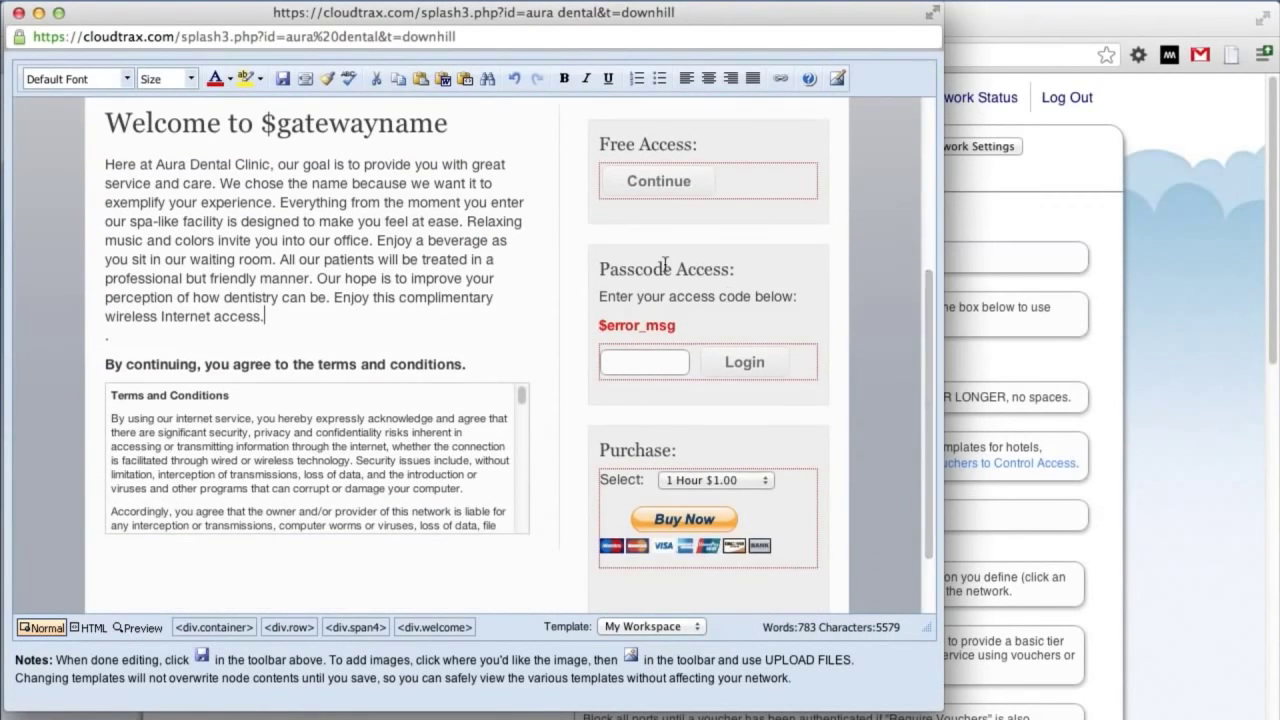
- Delete the Passcode Access and Purchase boxes and save the splash page
{"action": "left_click_drag", "start_coordinate": [600, 268], "coordinate": [746, 402]}
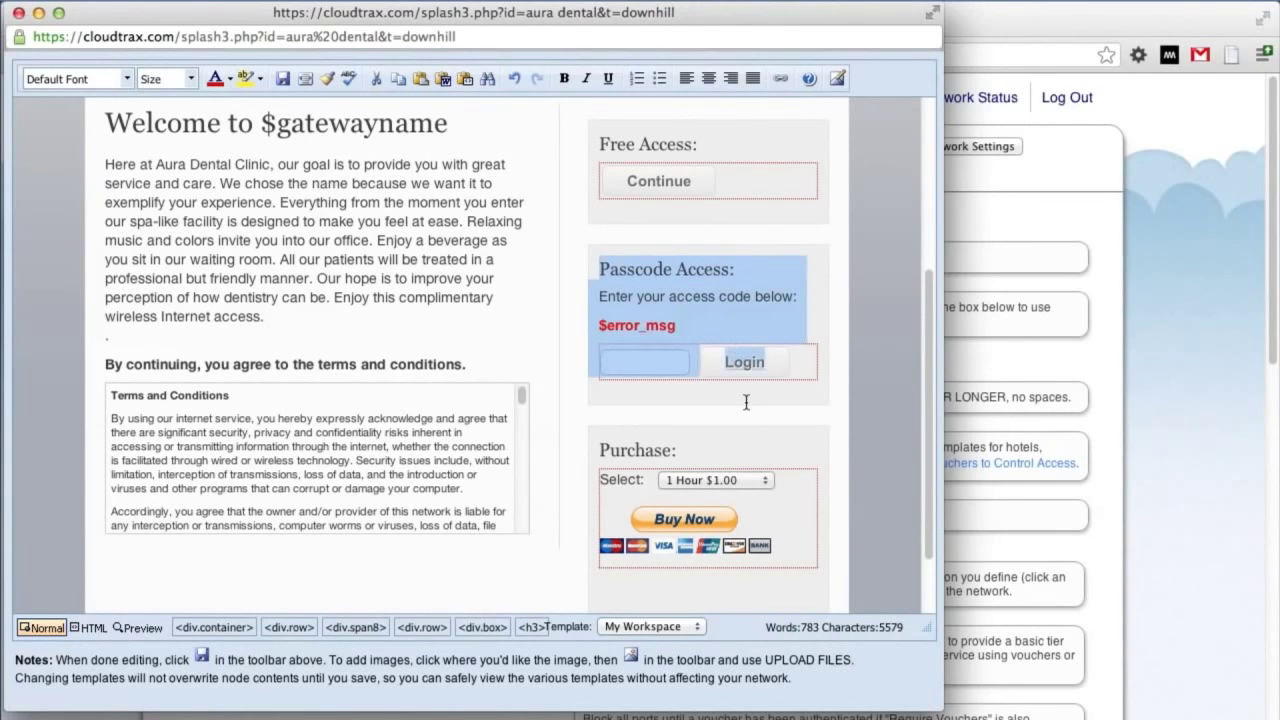
{"action": "key", "text": "BackSpace"}
{"action": "key", "text": "BackSpace"}
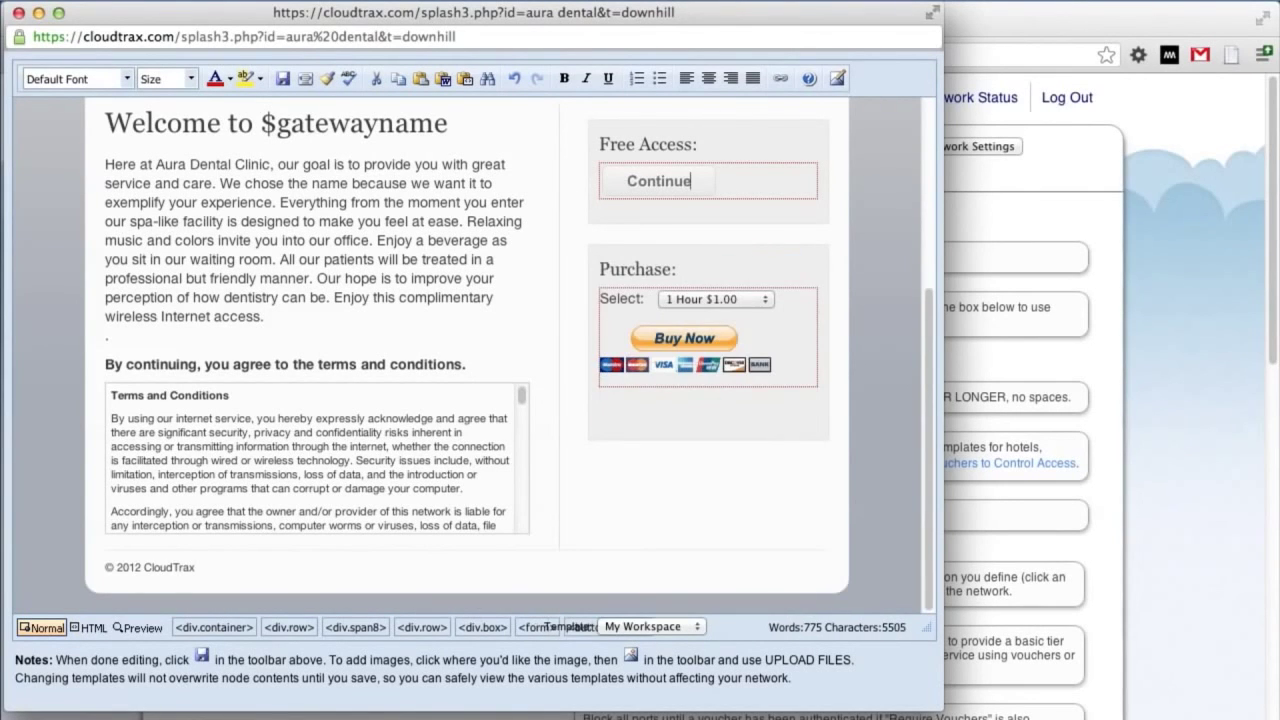
{"action": "left_click_drag", "start_coordinate": [604, 412], "coordinate": [600, 272]}
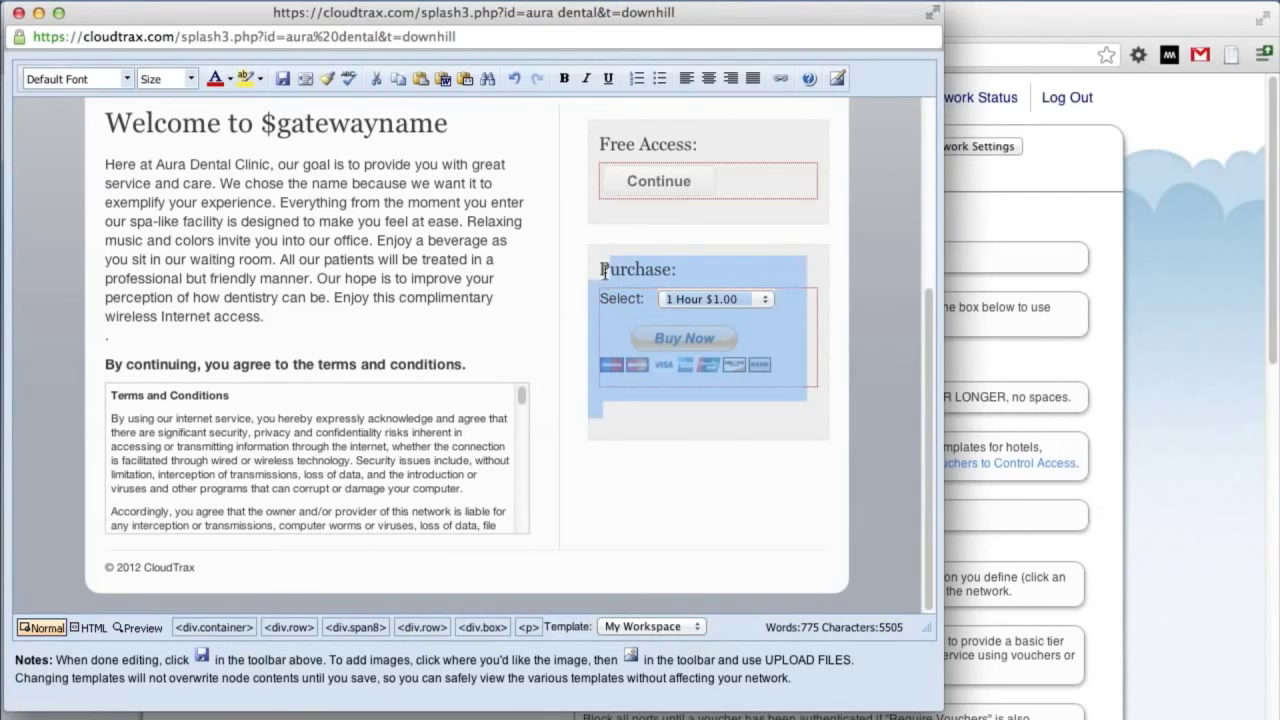
{"action": "key", "text": "BackSpace"}
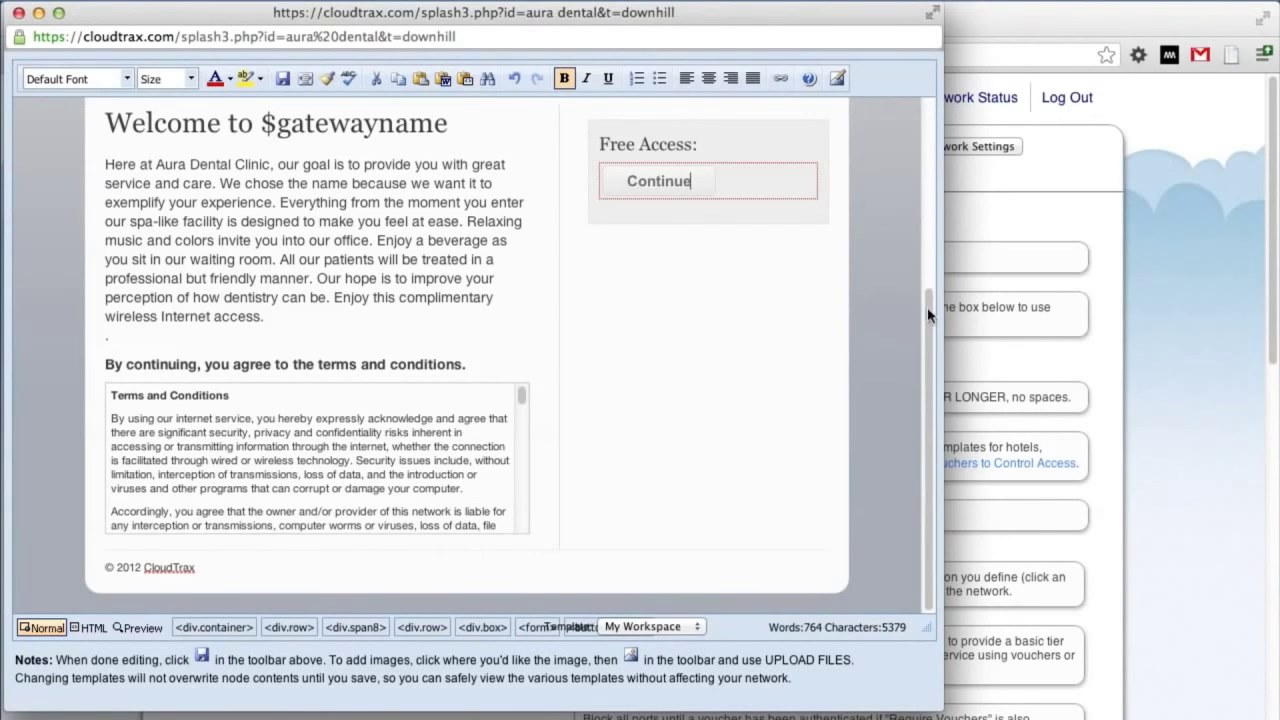
{"action": "left_click_drag", "start_coordinate": [927, 307], "coordinate": [926, 133]}
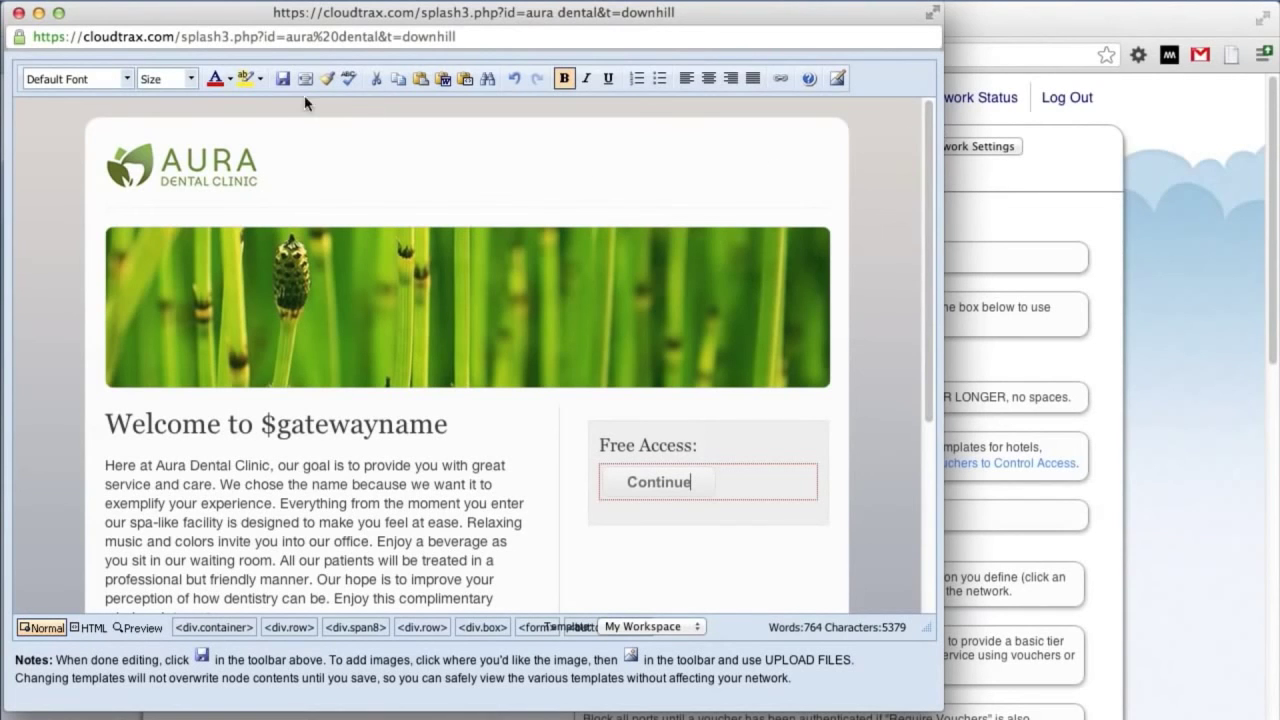
{"action": "left_click", "coordinate": [283, 79]}
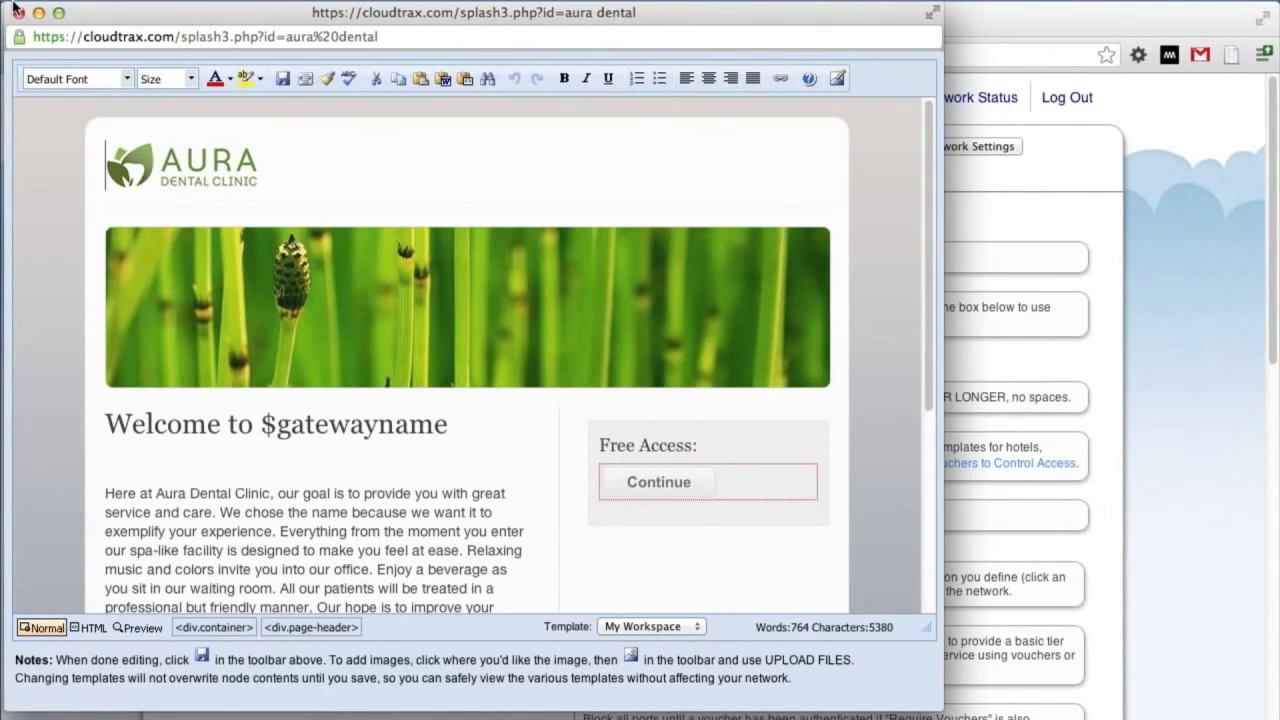
- Close the splash page editor, enable the splash page, and save the Aura Dental network settings
{"action": "left_click", "coordinate": [18, 13]}
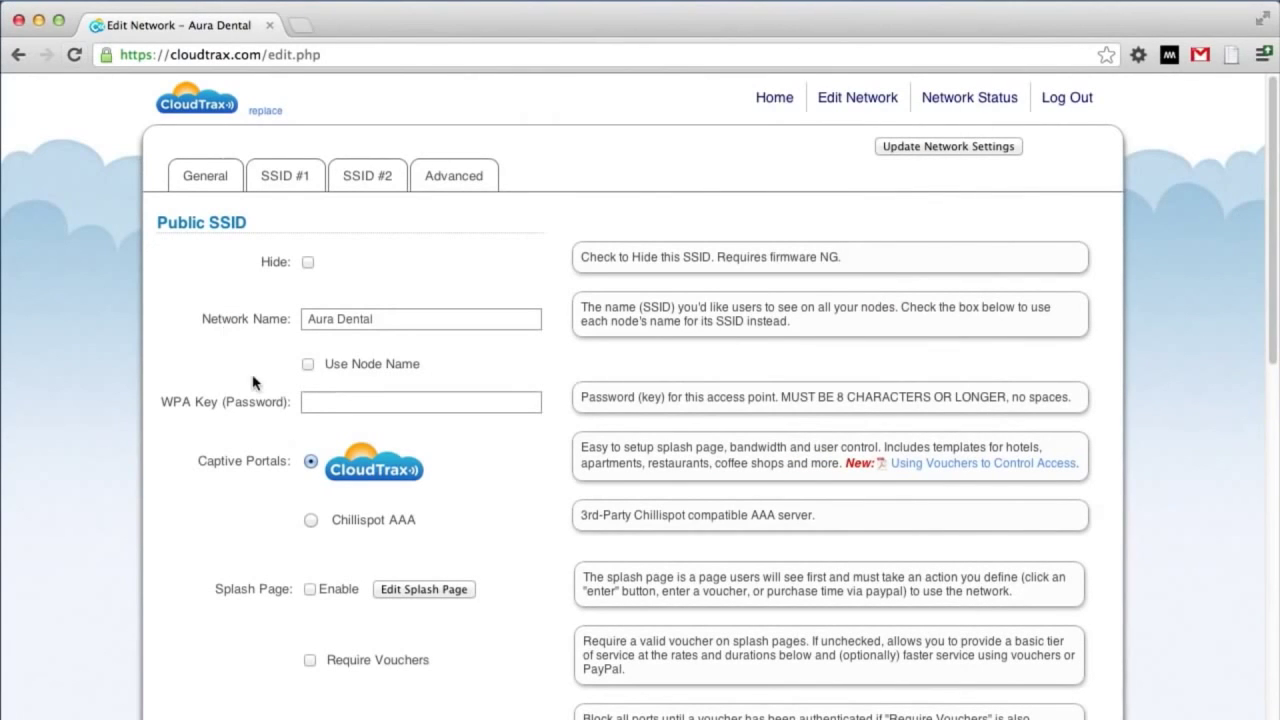
{"action": "left_click", "coordinate": [309, 590]}
{"action": "left_click", "coordinate": [952, 148]}
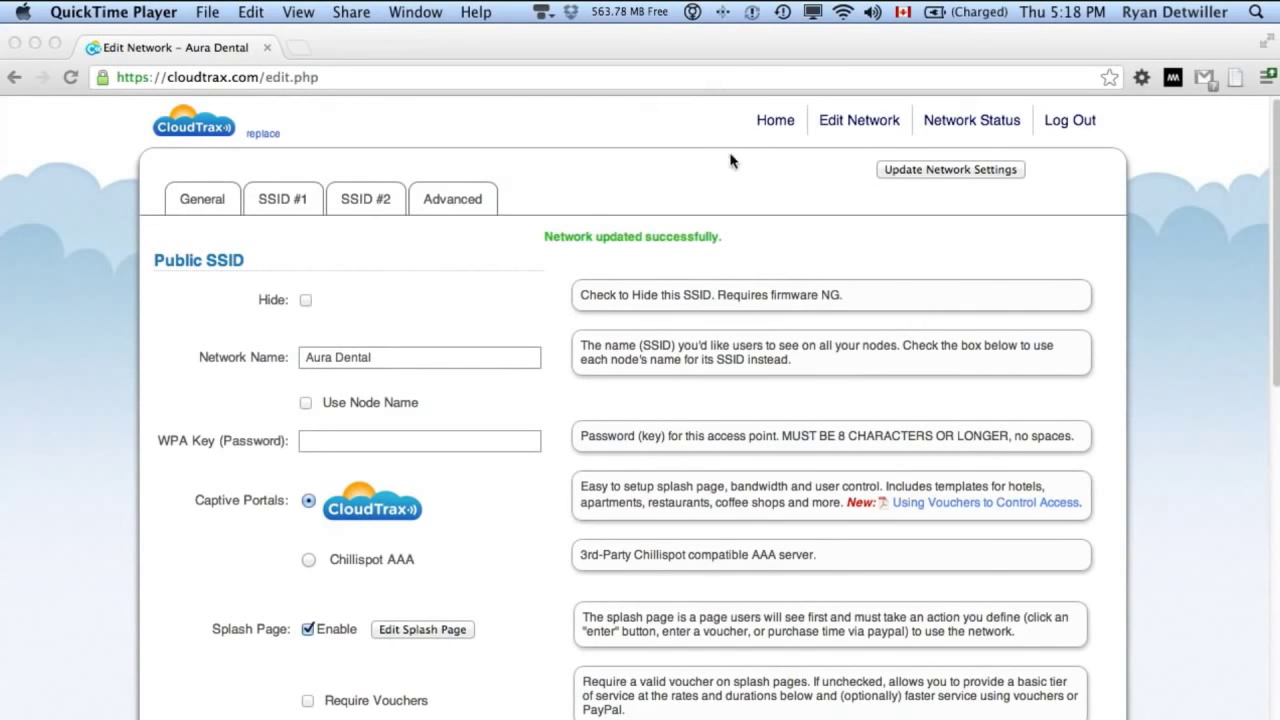
- Connect the laptop to the Aura Dental Wi-Fi network
{"action": "left_click", "coordinate": [843, 12]}
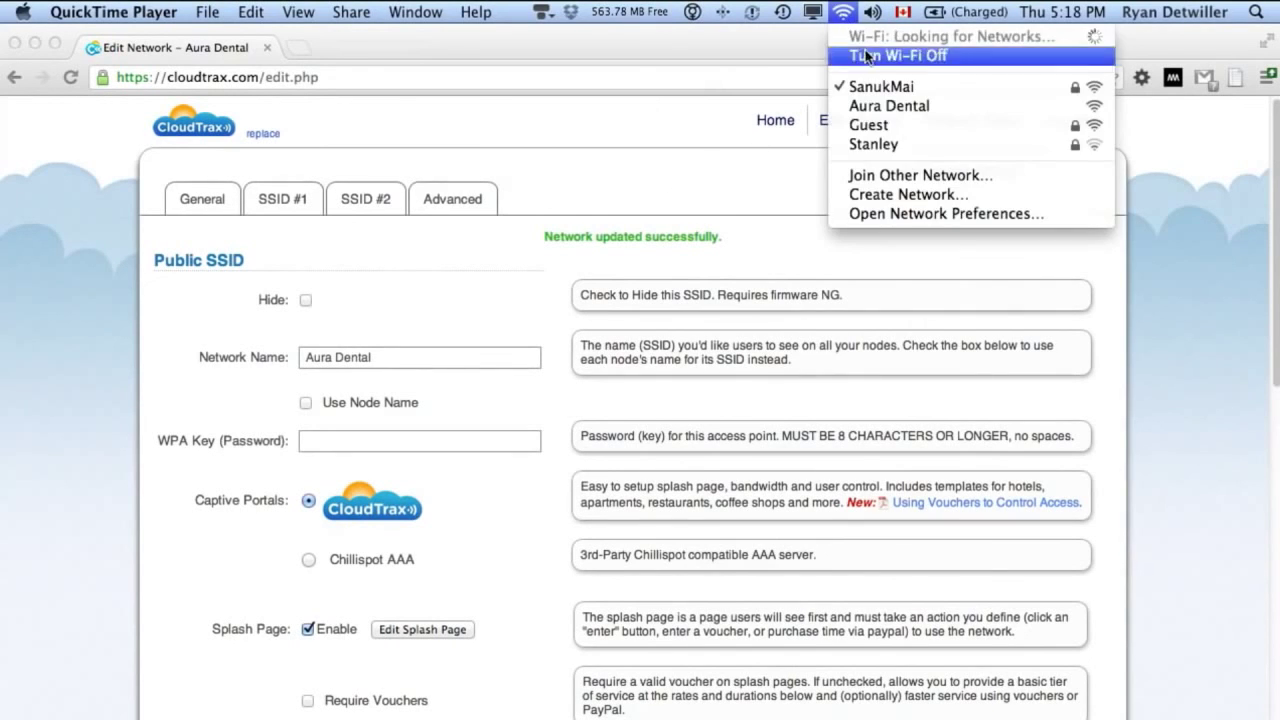
{"action": "left_click", "coordinate": [875, 106]}
- Load google.ca in Chrome to confirm internet access past the captive portal
{"action": "left_click", "coordinate": [628, 78]}
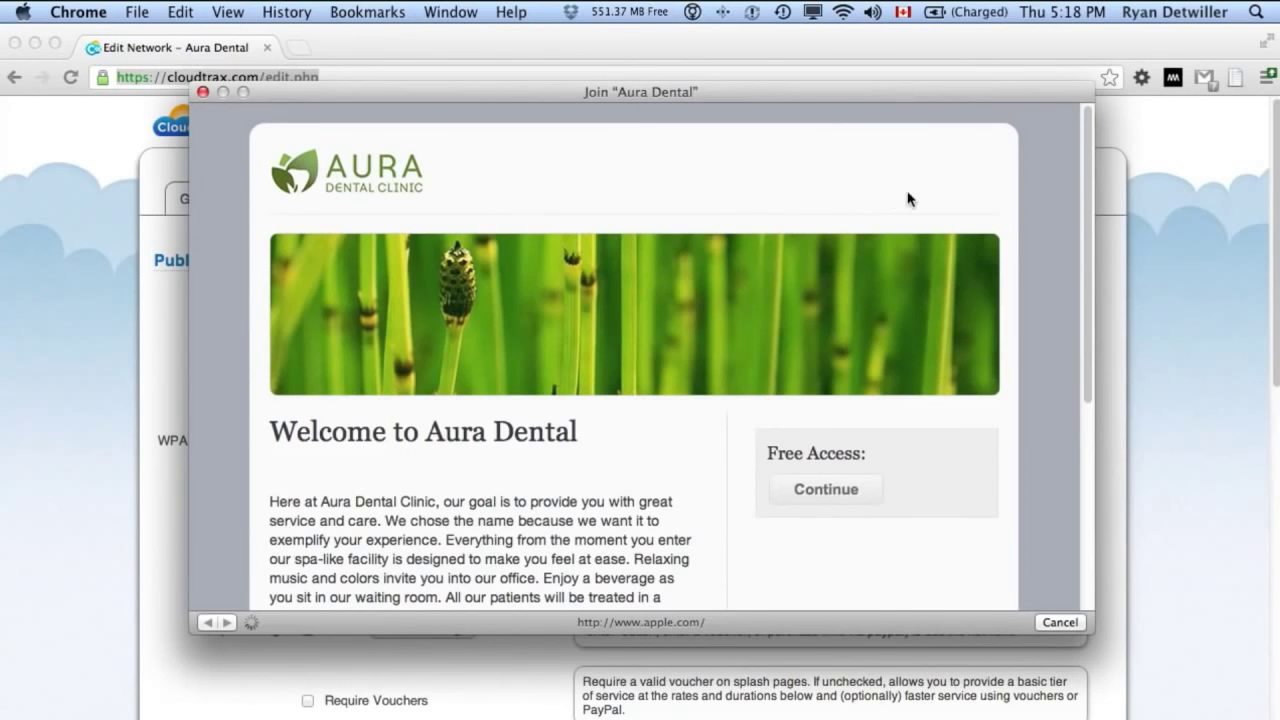
{"action": "left_click_drag", "start_coordinate": [1089, 119], "coordinate": [1084, 280]}
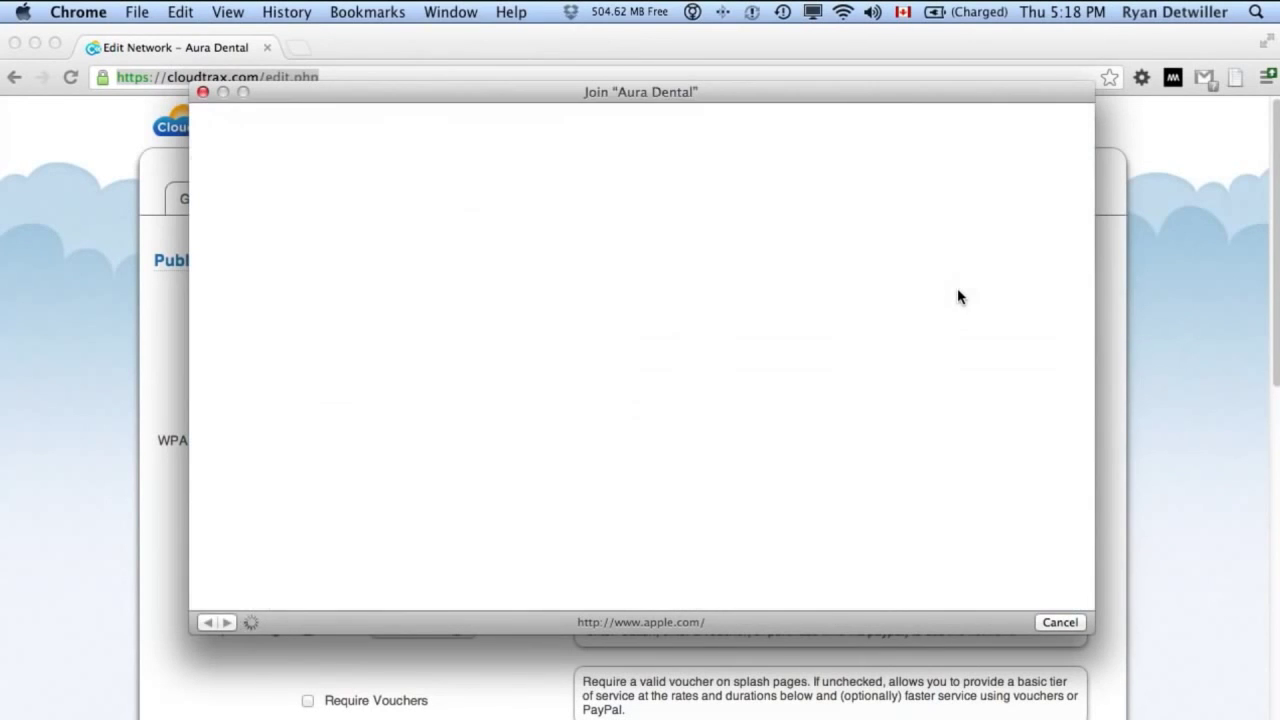
{"action": "type", "text": "google.ca"}
{"action": "key", "text": "Return"}
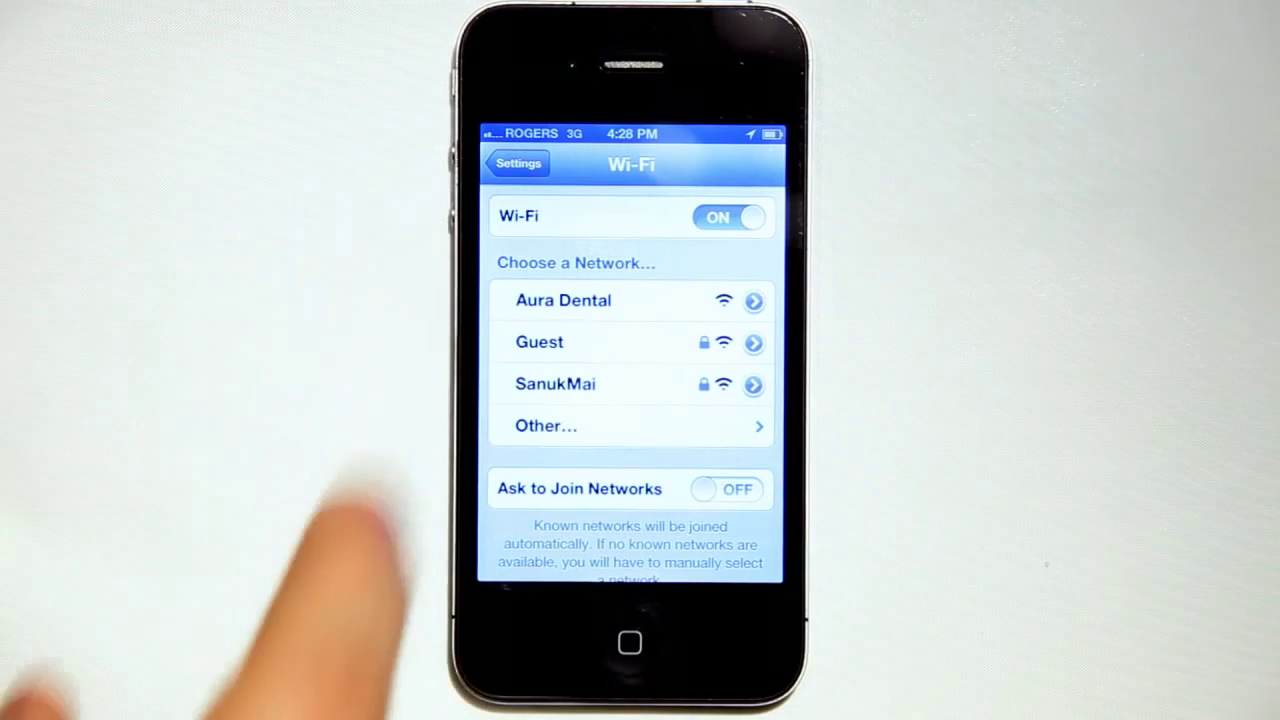
- Join Aura Dental on the iPhone and scroll the welcome page to the Free Access Continue button
{"action": "left_click", "coordinate": [563, 300]}
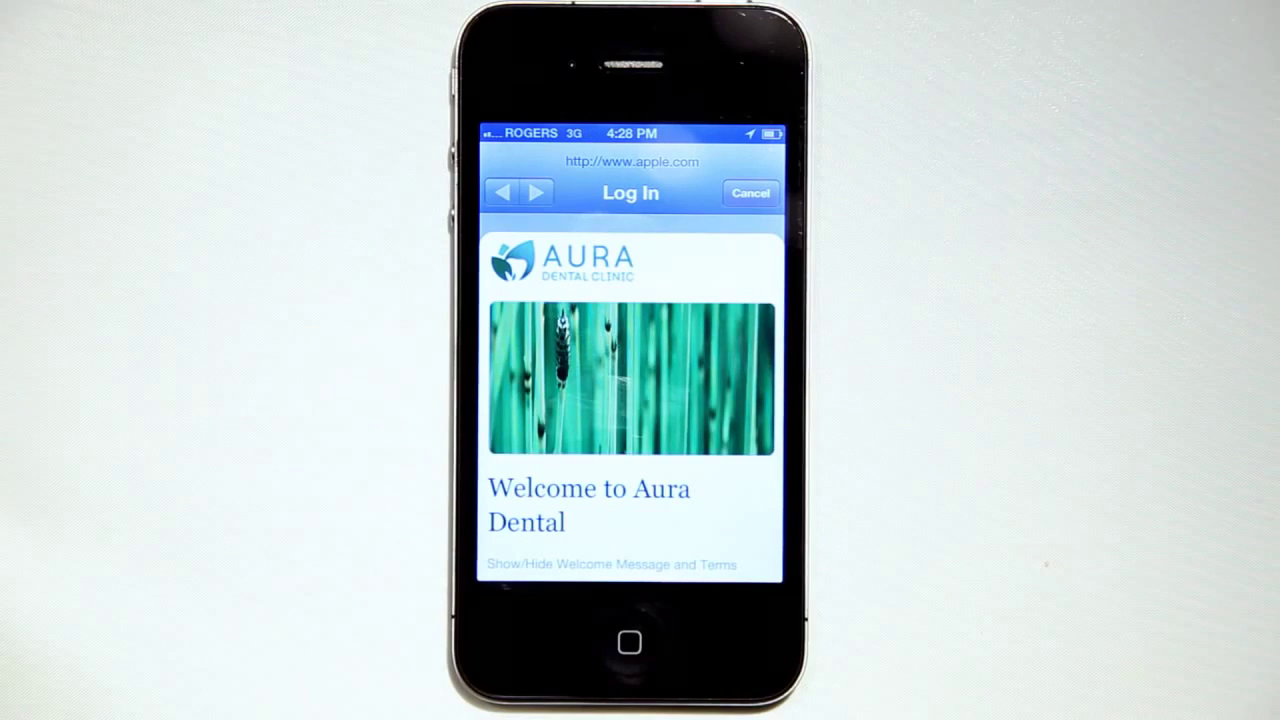
{"action": "left_click_drag", "start_coordinate": [557, 510], "coordinate": [571, 357]}
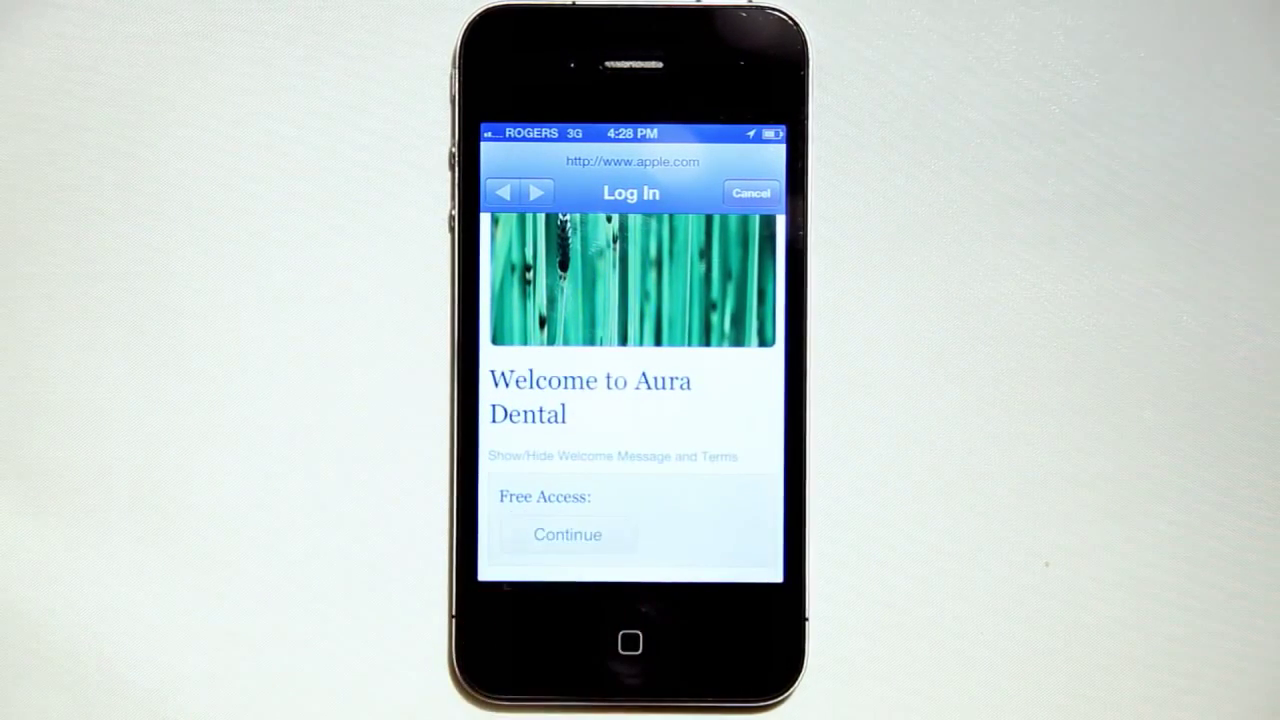